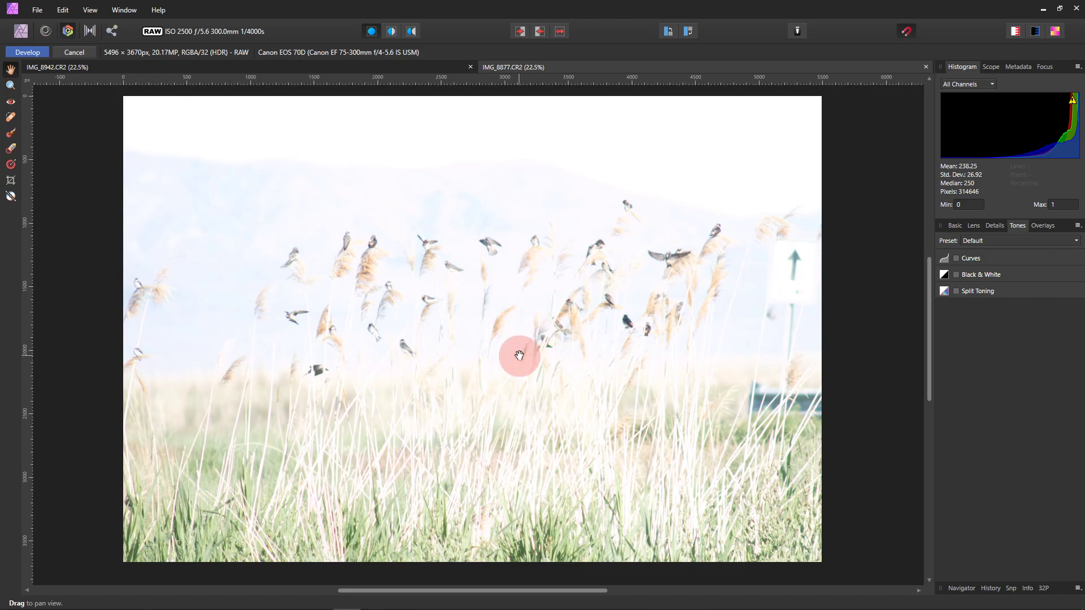
- Lower Exposure to about -3.3, pull the Red curve down to clear the pink cast, and develop
{"action": "left_click", "coordinate": [955, 225]}
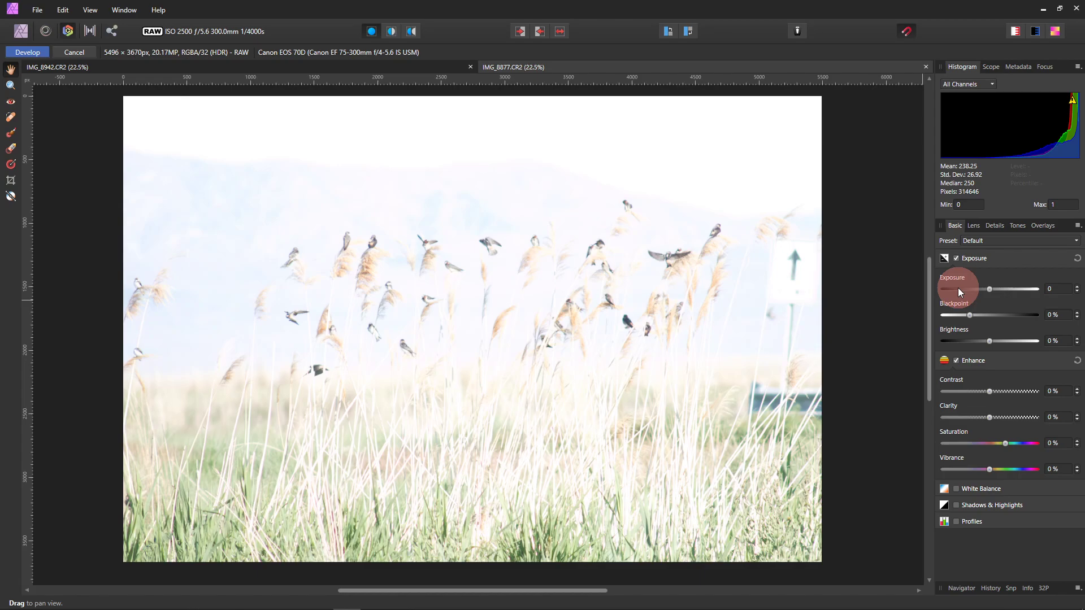
{"action": "left_click_drag", "start_coordinate": [990, 291], "coordinate": [959, 299]}
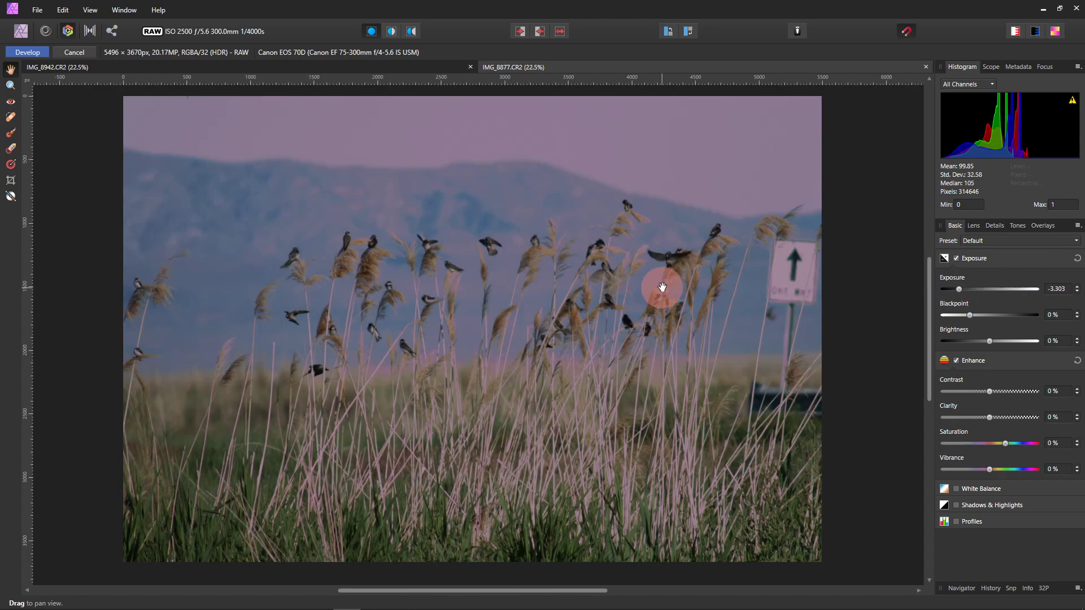
{"action": "left_click", "coordinate": [1017, 226]}
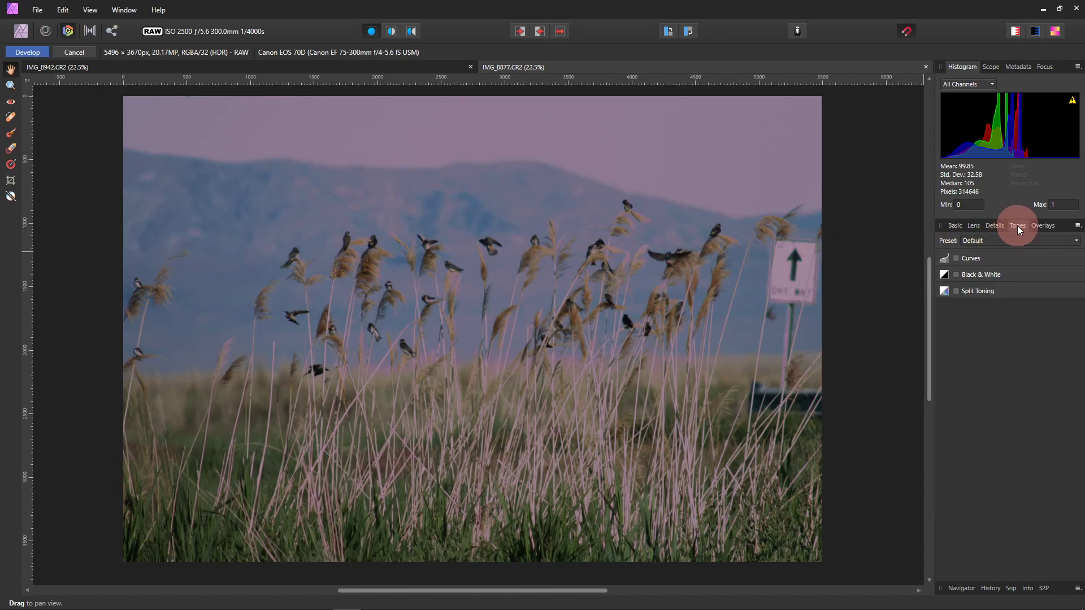
{"action": "left_click", "coordinate": [1002, 257]}
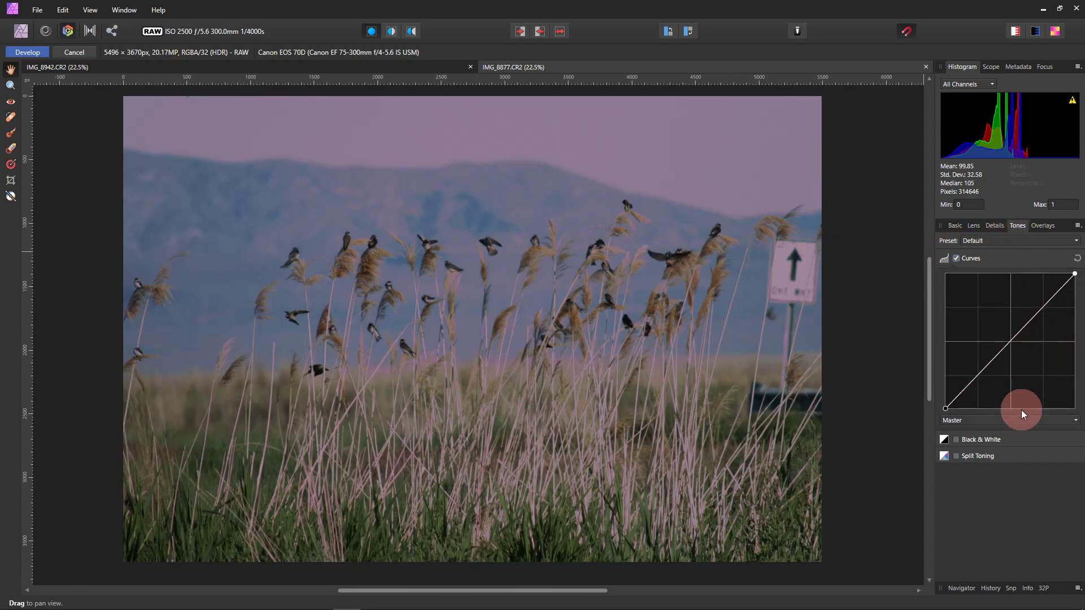
{"action": "left_click", "coordinate": [1076, 421]}
{"action": "left_click", "coordinate": [1034, 448]}
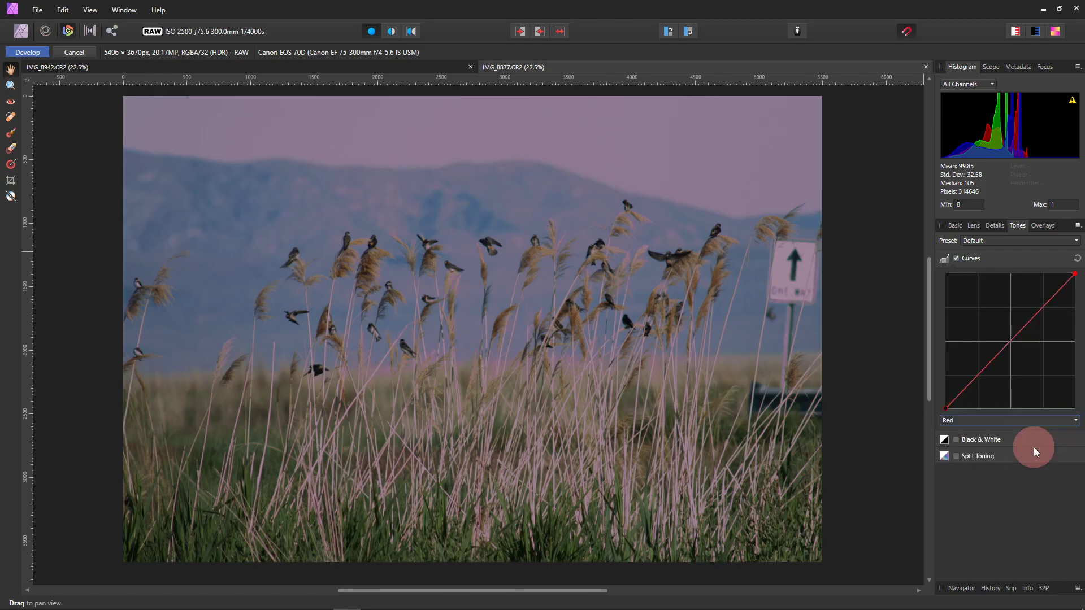
{"action": "left_click", "coordinate": [978, 377]}
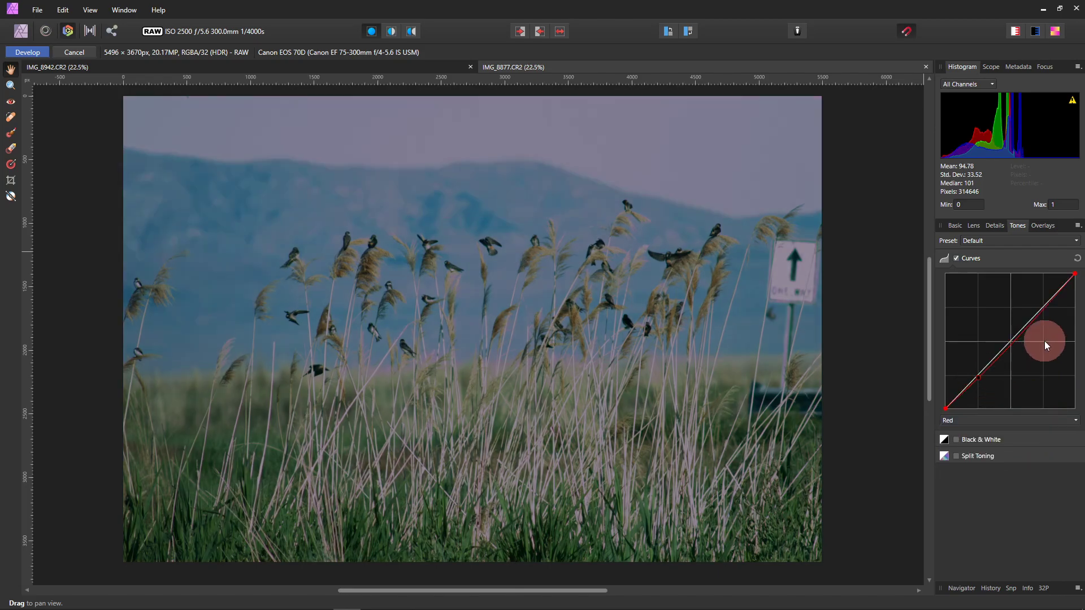
{"action": "mouse_move", "coordinate": [1049, 304]}
{"action": "left_mouse_down"}
{"action": "mouse_move", "coordinate": [1053, 313]}
{"action": "mouse_move", "coordinate": [1041, 309]}
{"action": "left_mouse_up"}
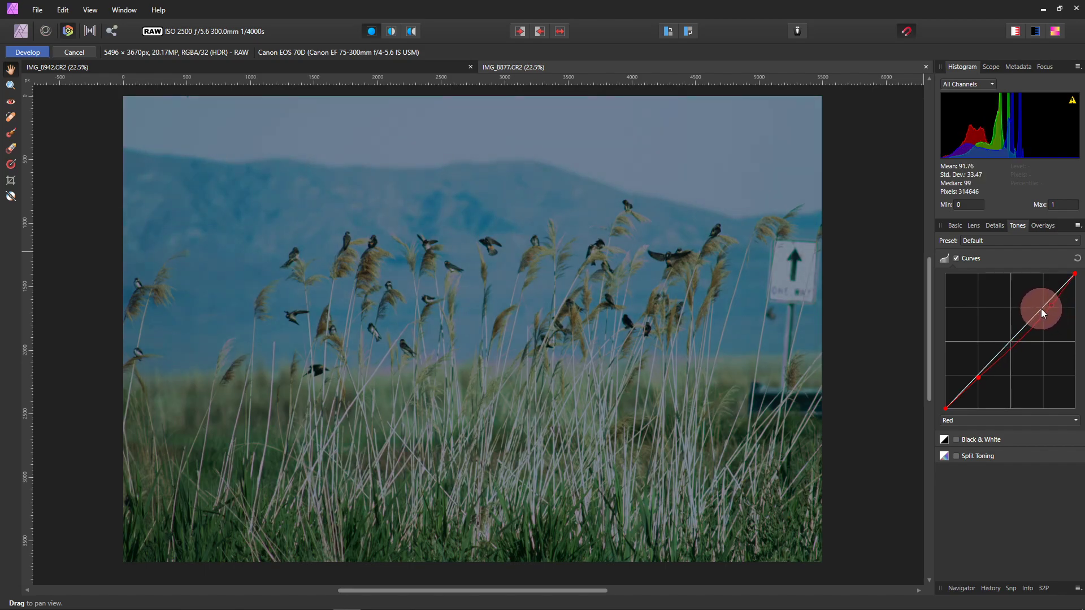
{"action": "left_click", "coordinate": [27, 53]}
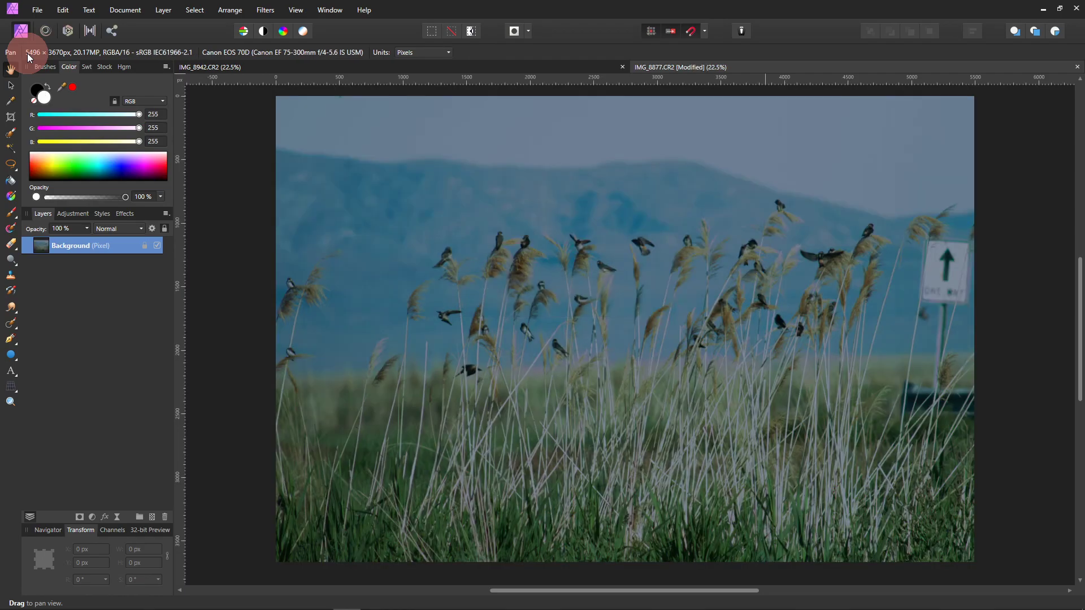
{"action": "scroll", "coordinate": [780, 286], "scroll_direction": "up", "scroll_amount": 8}
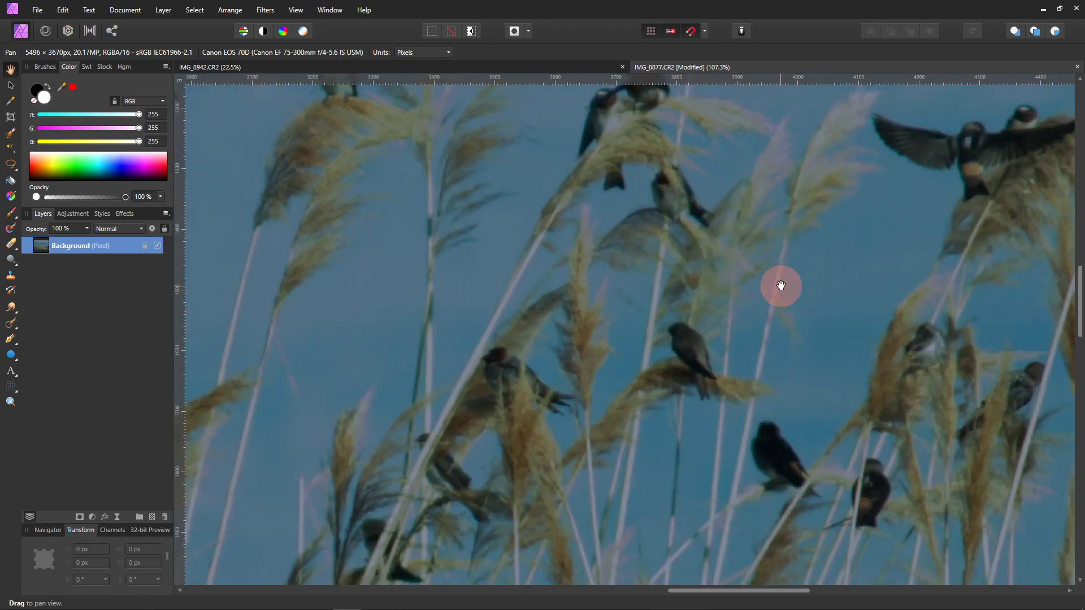
{"action": "left_click_drag", "start_coordinate": [806, 252], "coordinate": [542, 378]}
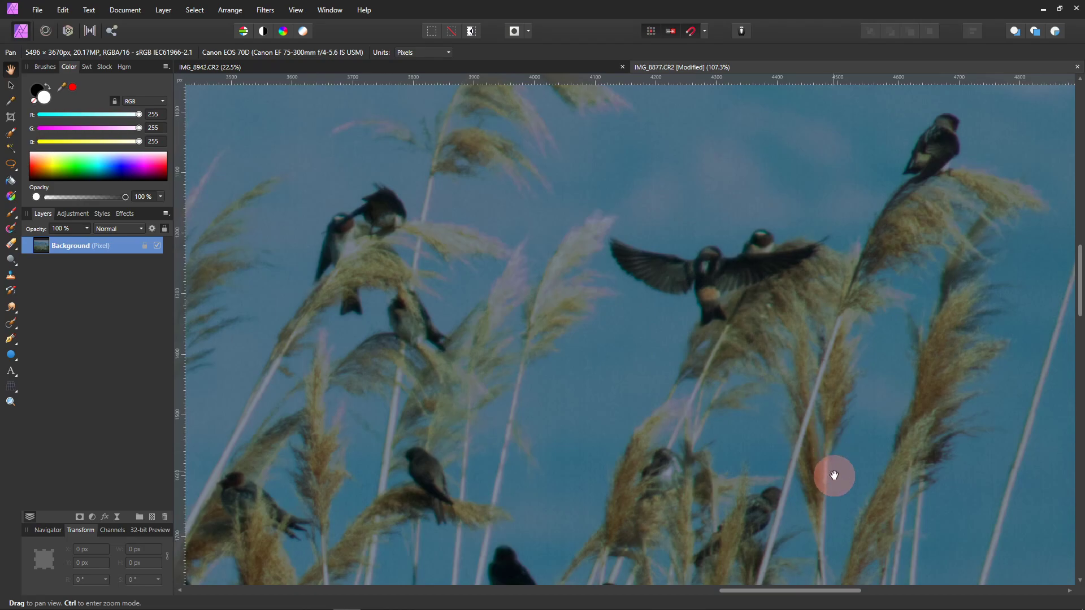
{"action": "left_click_drag", "start_coordinate": [861, 487], "coordinate": [659, 380]}
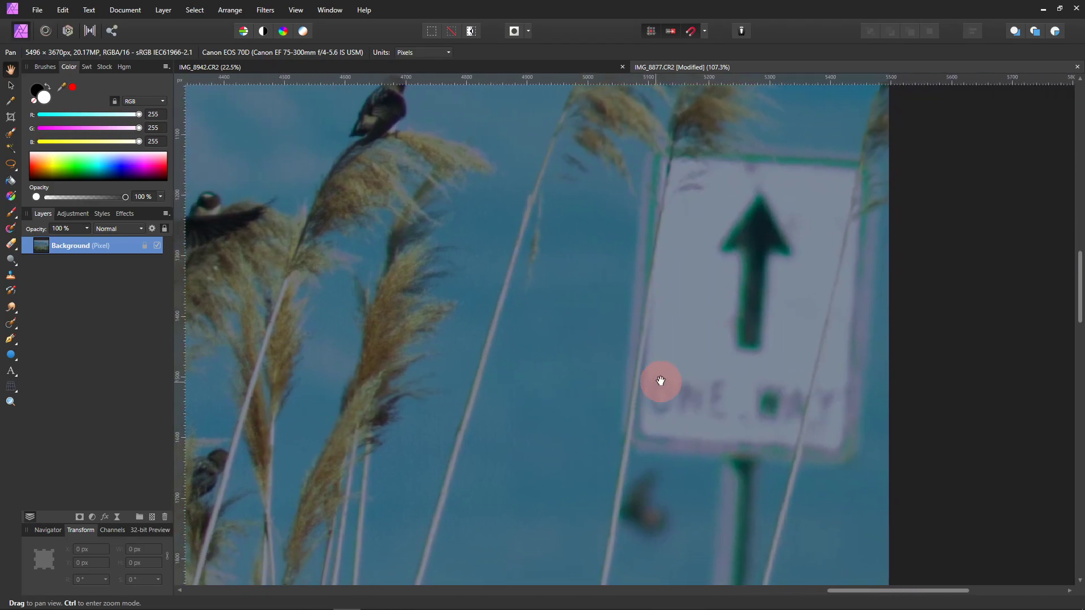
{"action": "left_click_drag", "start_coordinate": [676, 516], "coordinate": [635, 70]}
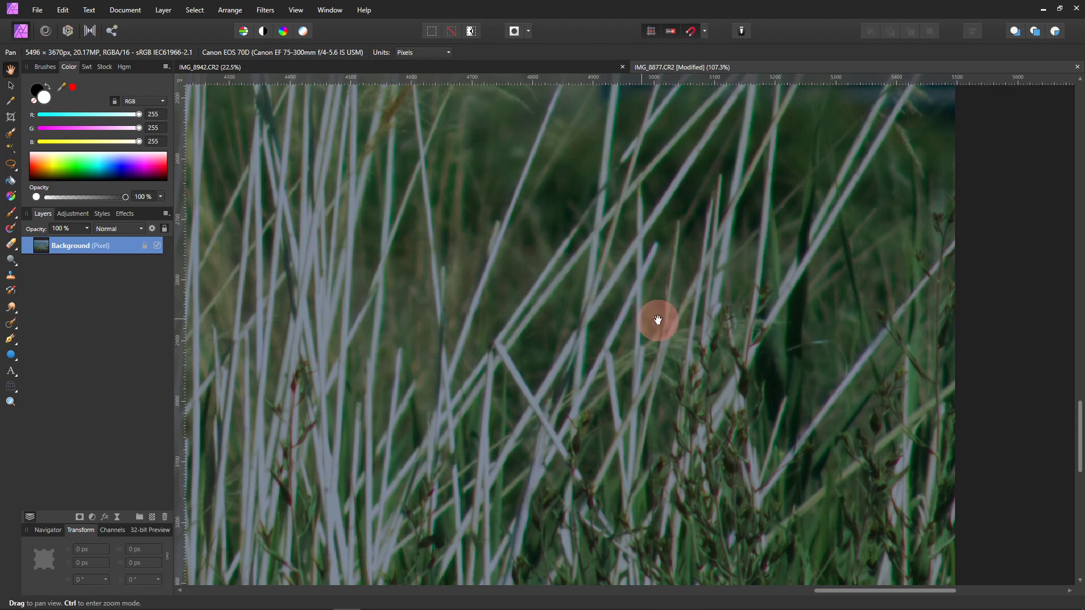
- Add a Live Defringe filter layer via Layer > New Live Filter Layer > Colors
{"action": "left_click", "coordinate": [163, 10]}
{"action": "mouse_move", "coordinate": [235, 130]}
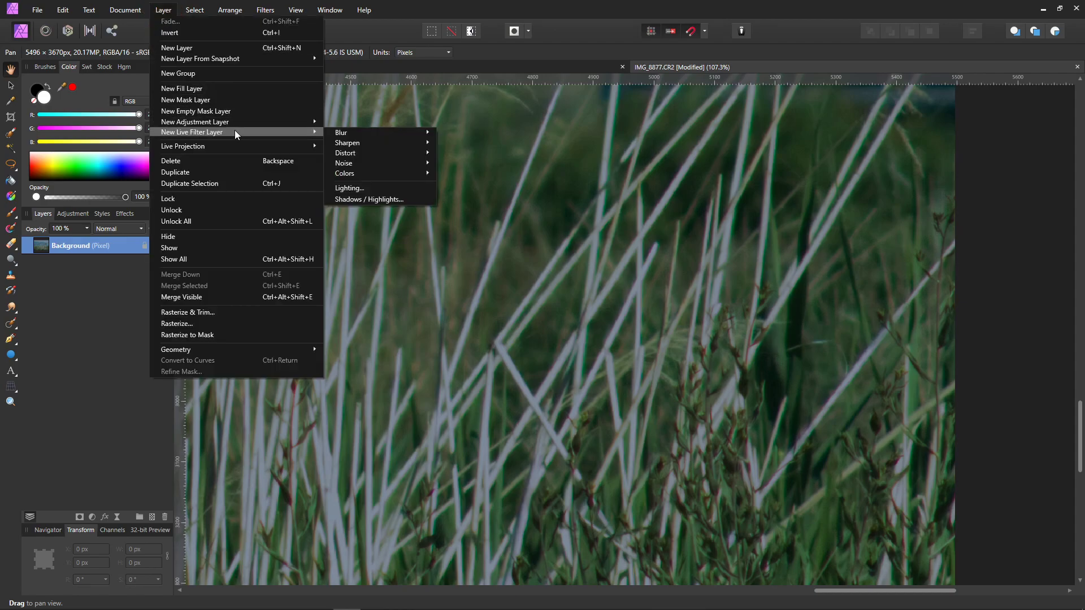
{"action": "mouse_move", "coordinate": [385, 170]}
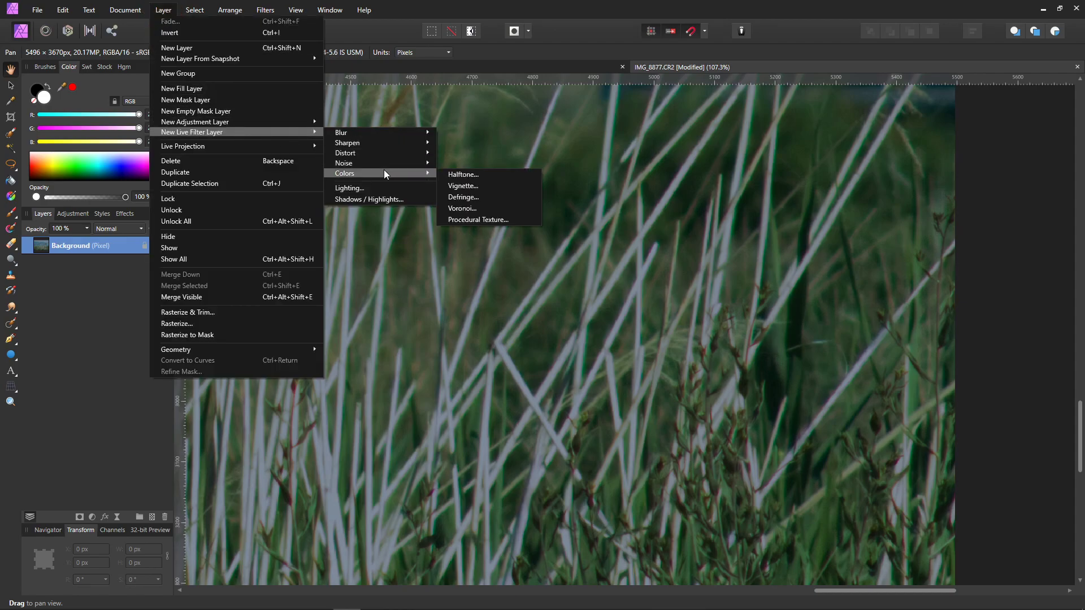
{"action": "left_click", "coordinate": [465, 196]}
{"action": "left_click", "coordinate": [127, 250]}
{"action": "left_click", "coordinate": [534, 316]}
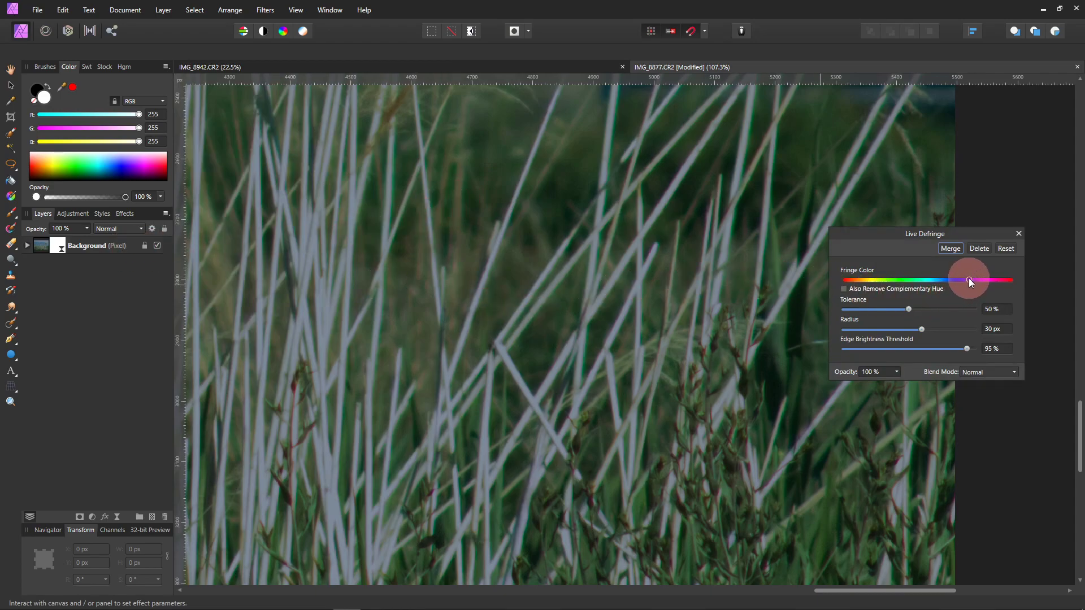
- Nudge the fringe colour hue and set Edge Brightness Threshold to 0%
{"action": "left_click", "coordinate": [901, 279]}
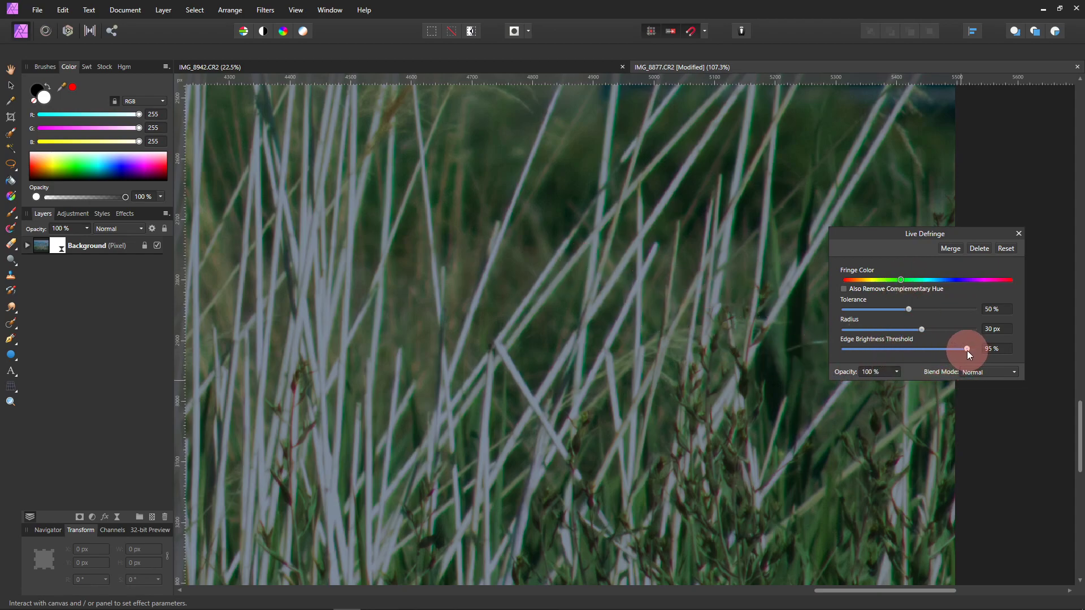
{"action": "left_click_drag", "start_coordinate": [893, 350], "coordinate": [825, 343]}
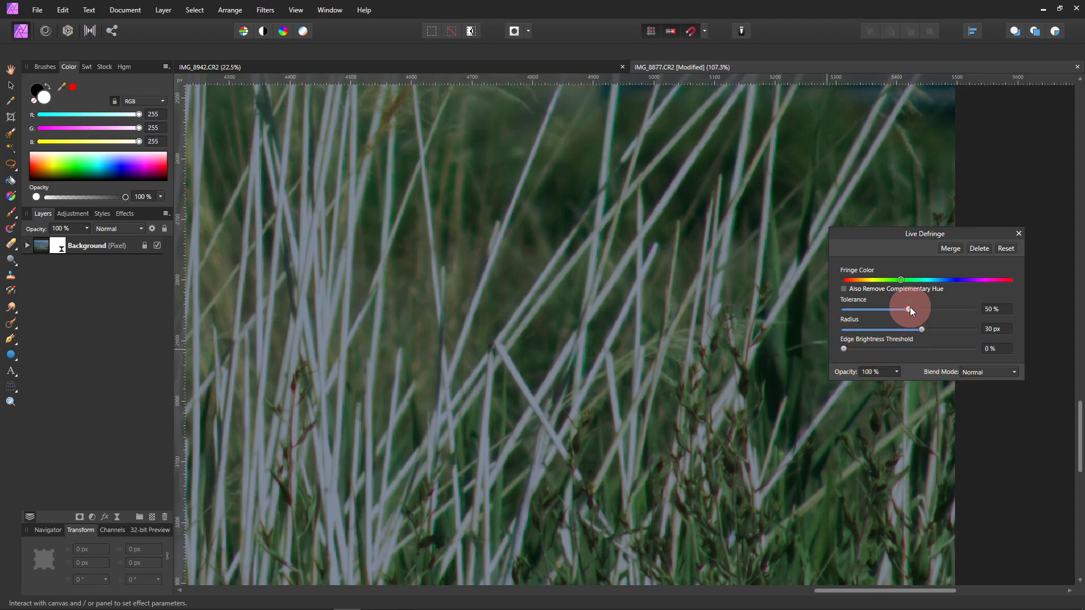
{"action": "left_click_drag", "start_coordinate": [902, 280], "coordinate": [907, 282]}
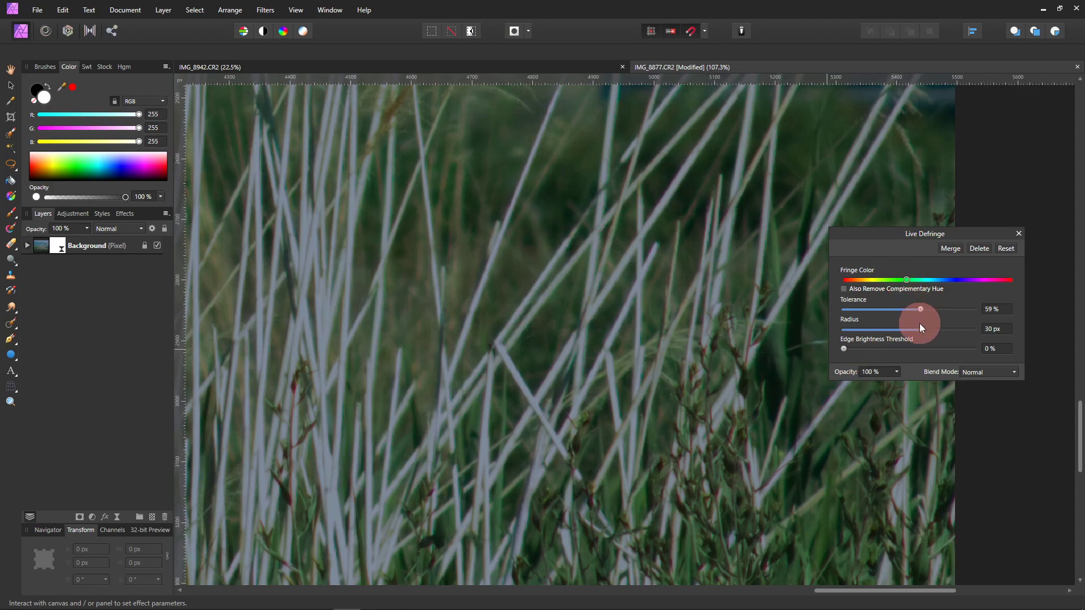
{"action": "scroll", "coordinate": [652, 301], "scroll_direction": "up", "scroll_amount": 1}
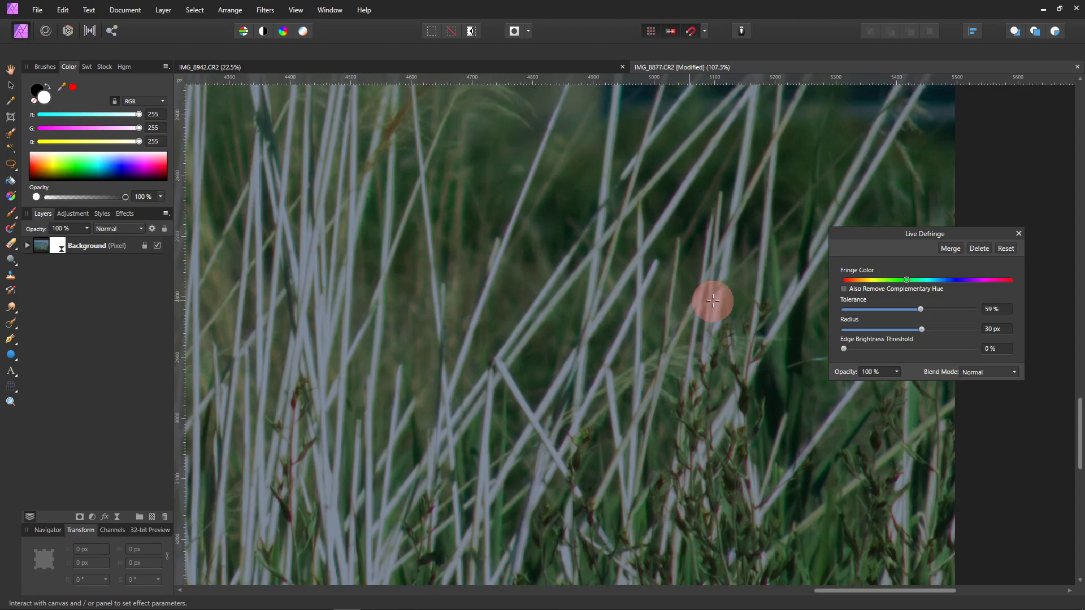
- Close the defringe settings and pan across the ONE WAY sign and the birds up close
{"action": "left_click", "coordinate": [1019, 233]}
{"action": "scroll", "coordinate": [631, 296], "scroll_direction": "up", "scroll_amount": 10}
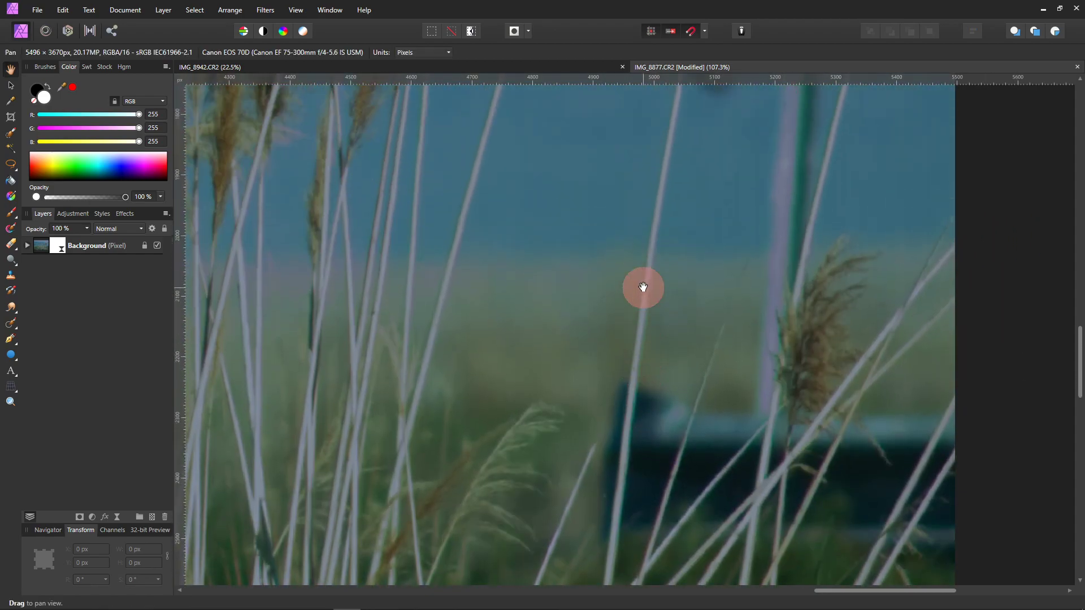
{"action": "scroll", "coordinate": [643, 287], "scroll_direction": "up", "scroll_amount": 7}
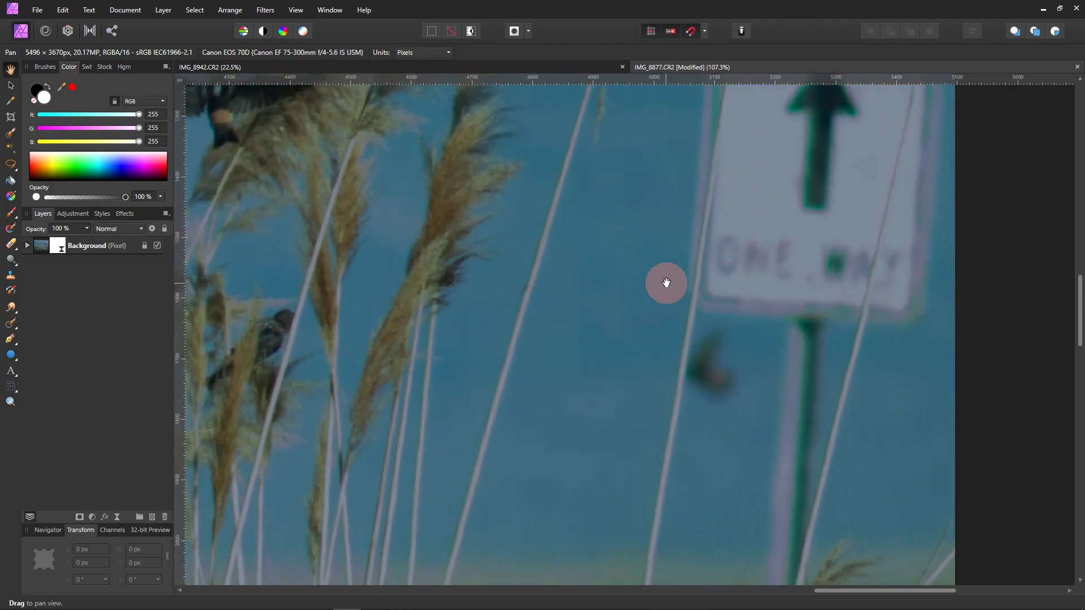
{"action": "scroll", "coordinate": [460, 271], "scroll_direction": "up", "scroll_amount": 2}
{"action": "scroll", "coordinate": [460, 271], "scroll_direction": "left", "scroll_amount": 6}
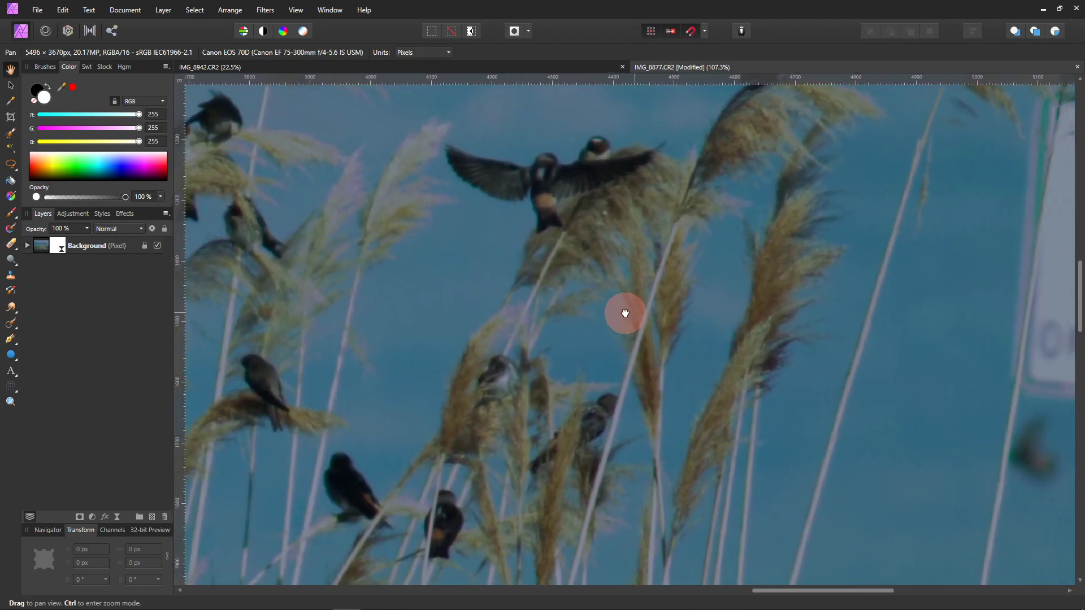
{"action": "left_click_drag", "start_coordinate": [625, 313], "coordinate": [416, 317]}
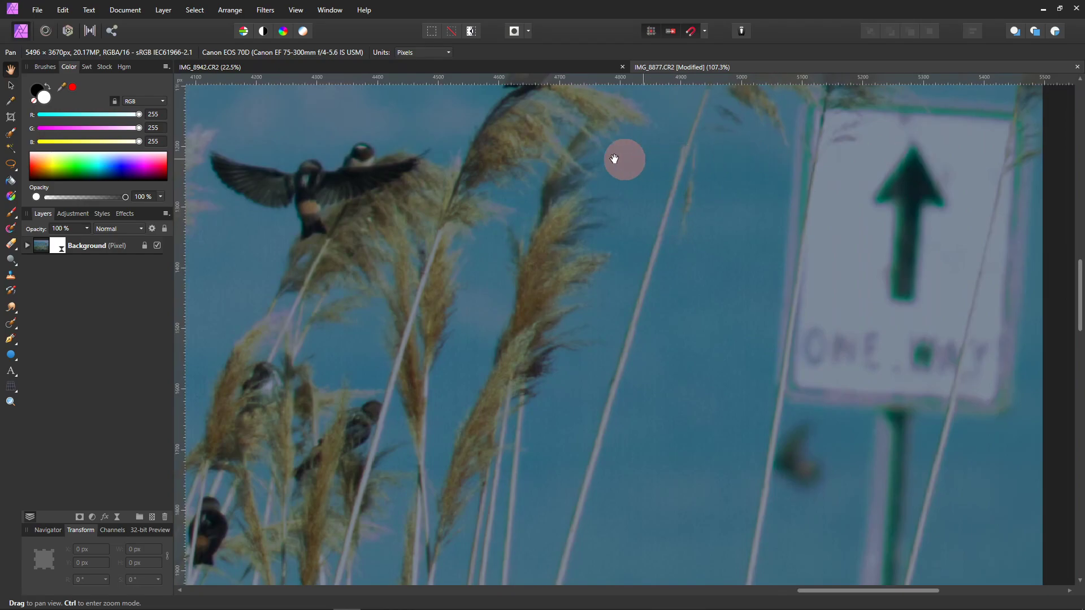
{"action": "left_click_drag", "start_coordinate": [382, 213], "coordinate": [780, 280]}
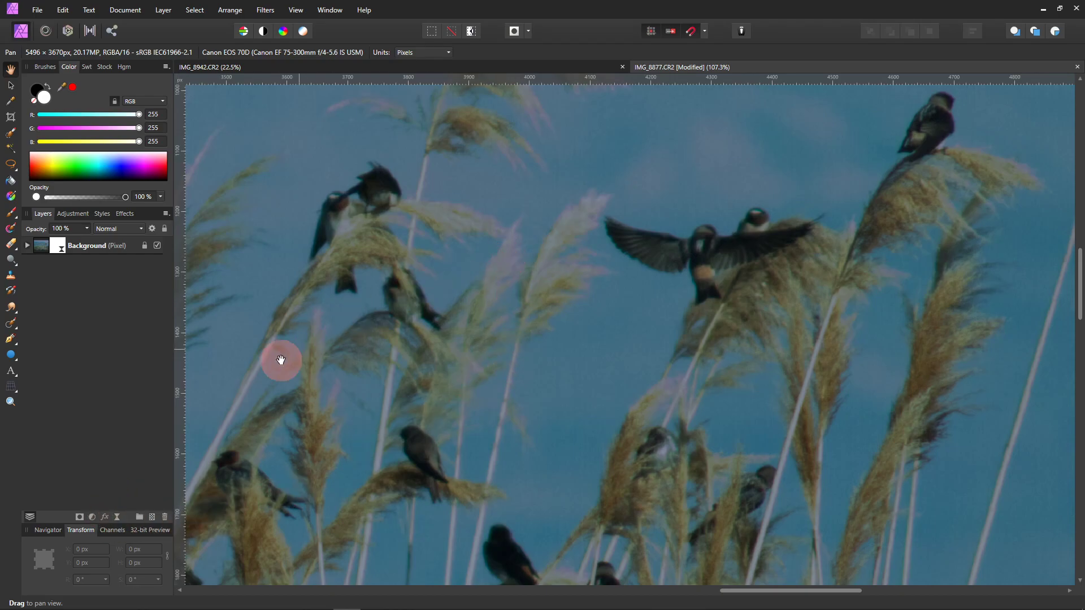
- Add an HSL Shift adjustment, move its panel aside, and target the magenta range with the picker
{"action": "left_click", "coordinate": [93, 518]}
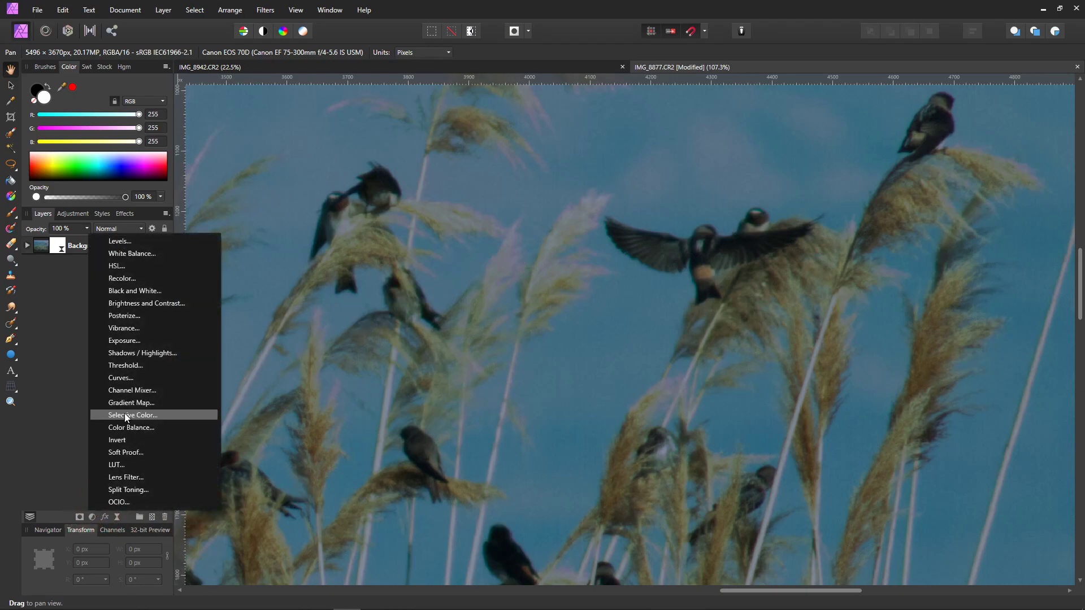
{"action": "left_click", "coordinate": [112, 264]}
{"action": "left_click_drag", "start_coordinate": [270, 134], "coordinate": [349, 103]}
{"action": "left_click", "coordinate": [389, 259]}
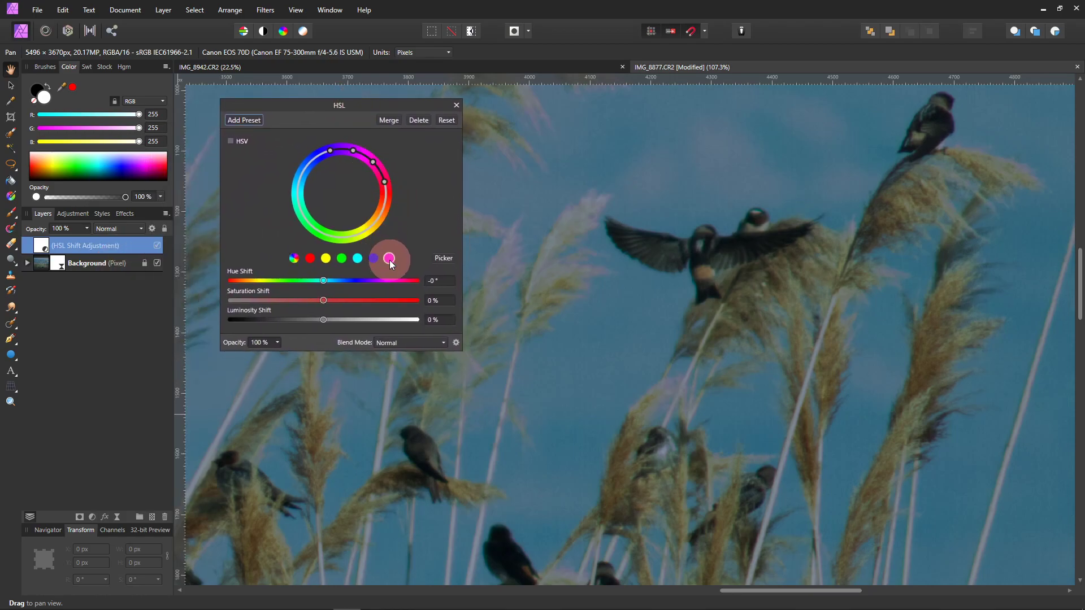
{"action": "left_click", "coordinate": [444, 259]}
- Sample the bluish sky around the reeds to set the hue range
{"action": "scroll", "coordinate": [572, 257], "scroll_direction": "up", "scroll_amount": 5}
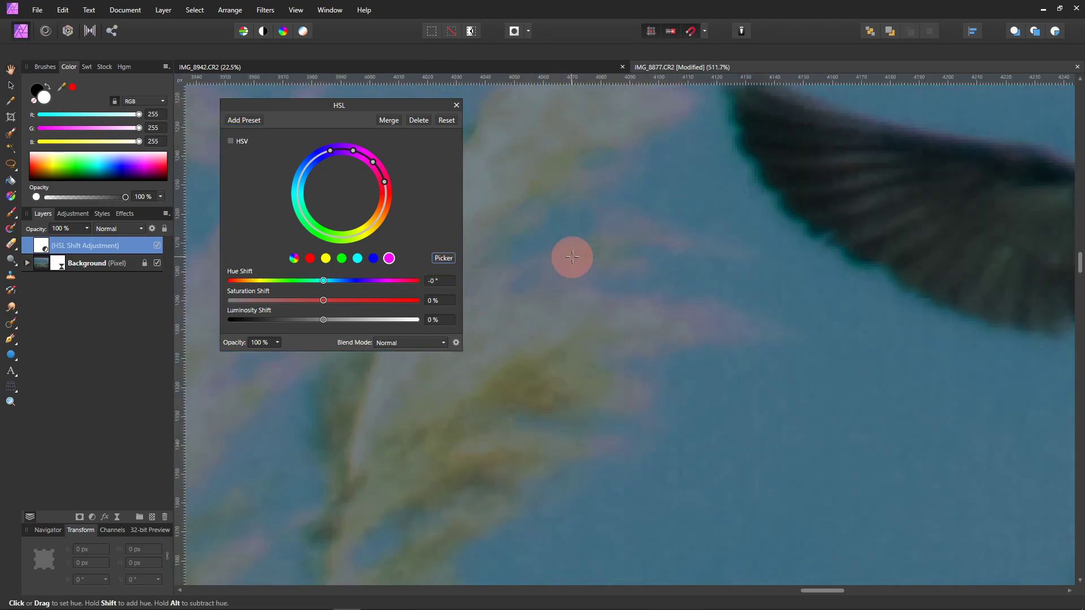
{"action": "left_click_drag", "start_coordinate": [576, 244], "coordinate": [834, 303]}
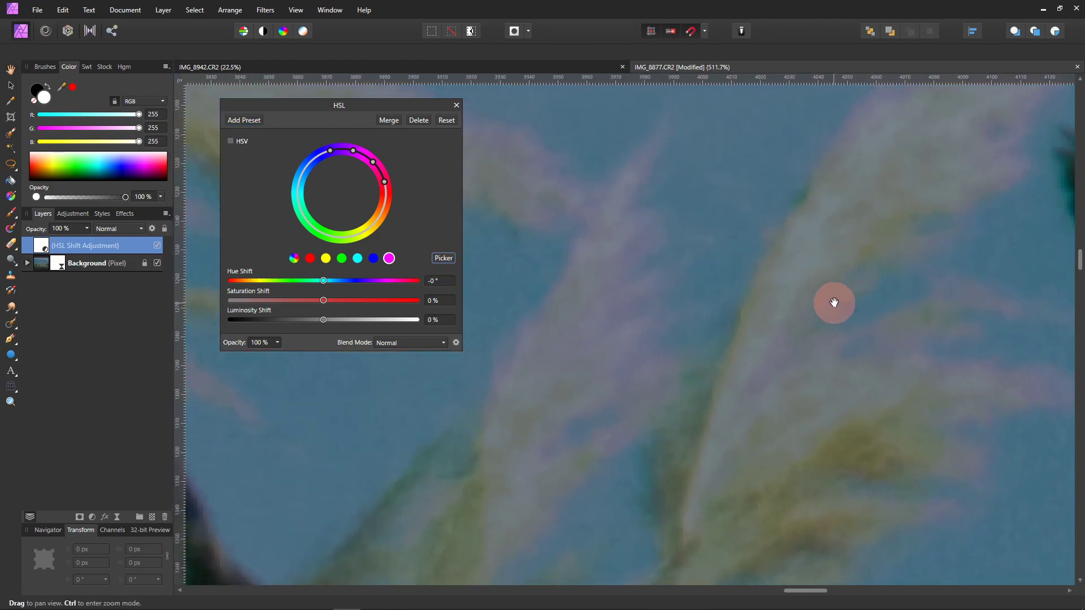
{"action": "left_click", "coordinate": [452, 264]}
{"action": "left_click", "coordinate": [618, 310]}
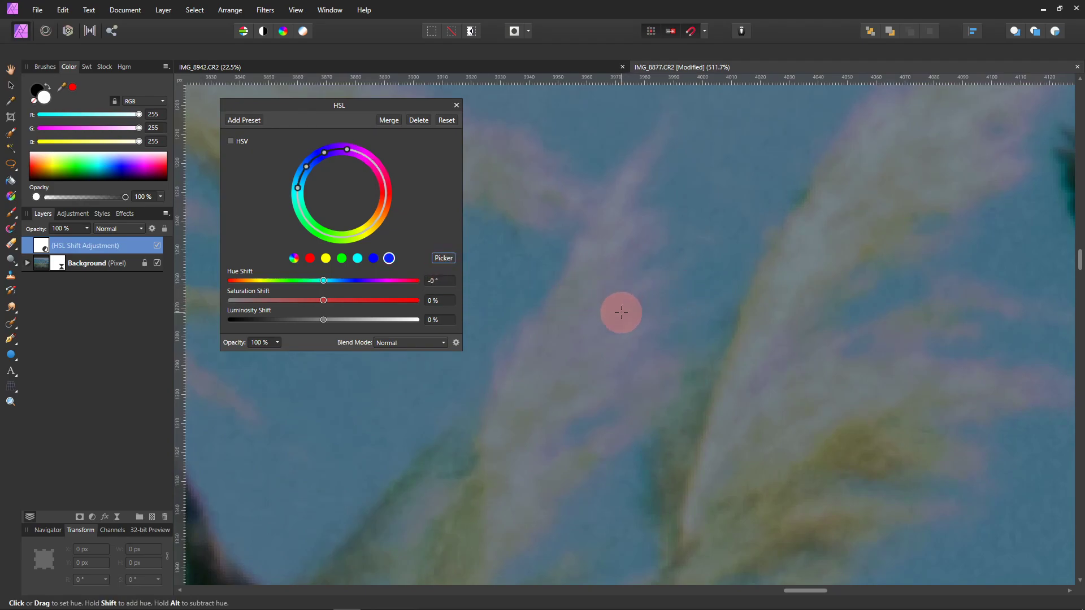
{"action": "left_click", "coordinate": [637, 250]}
{"action": "left_click", "coordinate": [626, 368]}
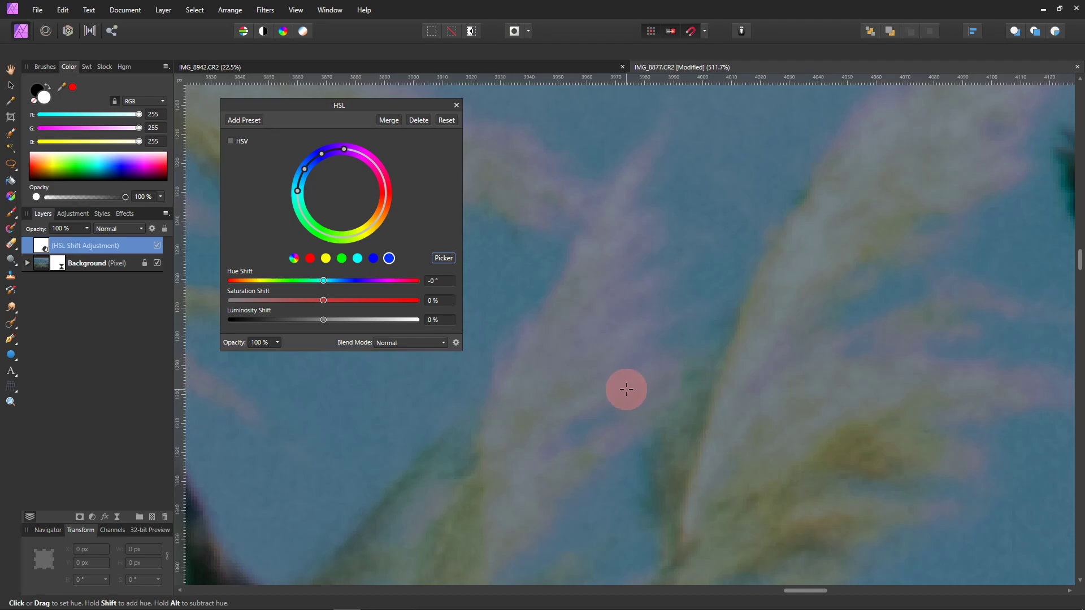
{"action": "left_click", "coordinate": [627, 389]}
{"action": "left_click", "coordinate": [524, 343]}
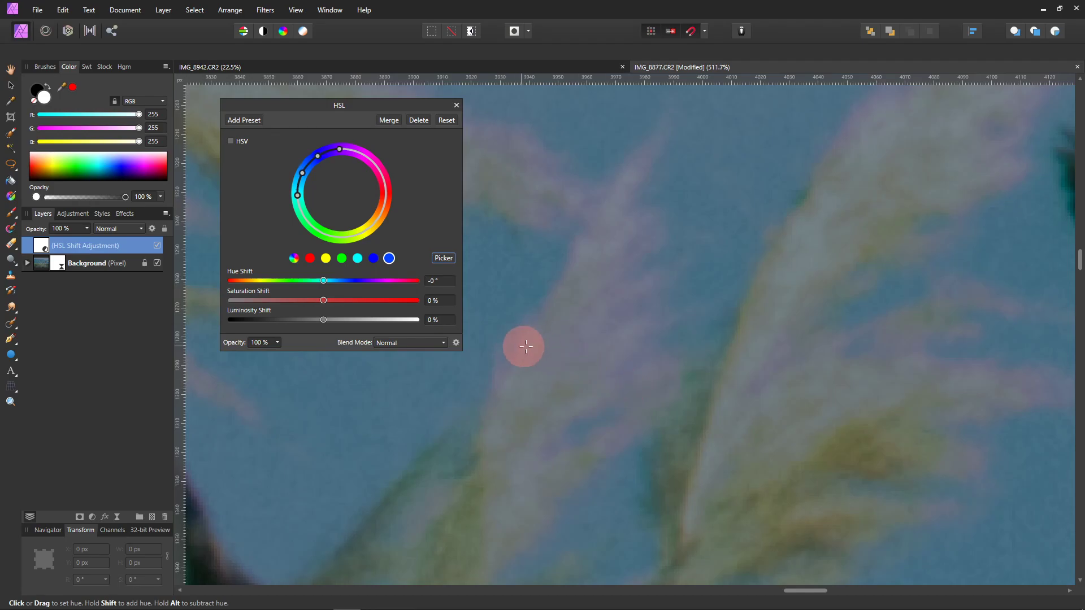
- Refine the hue range with further sky samples beside the bird's wing
{"action": "scroll", "coordinate": [628, 279], "scroll_direction": "up", "scroll_amount": 3}
{"action": "left_click_drag", "start_coordinate": [894, 300], "coordinate": [619, 262]}
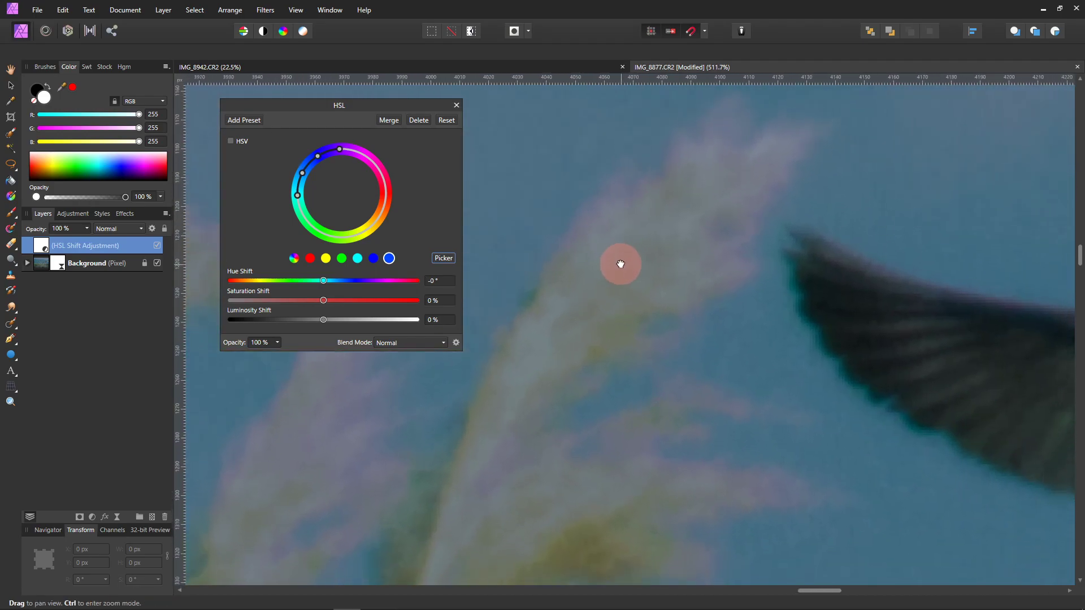
{"action": "left_click", "coordinate": [341, 151]}
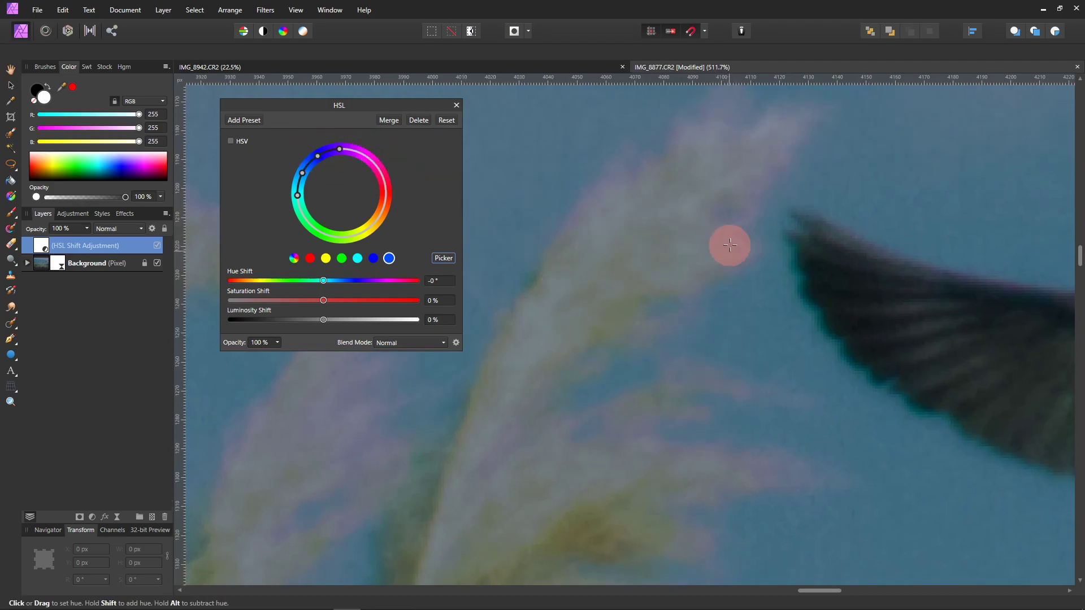
{"action": "left_click", "coordinate": [588, 199]}
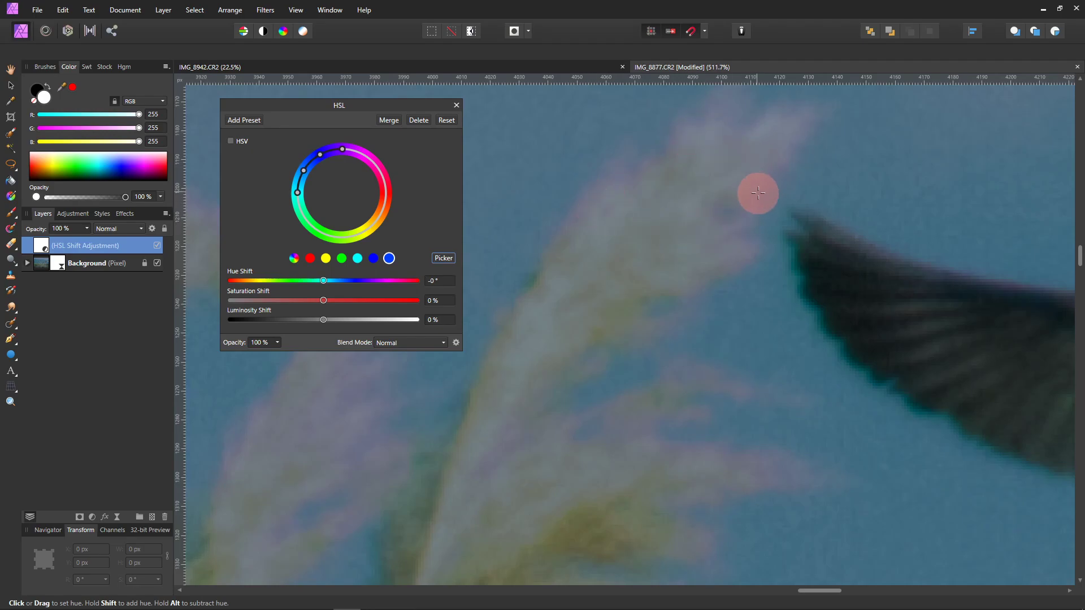
{"action": "scroll", "coordinate": [731, 235], "scroll_direction": "down", "scroll_amount": 5}
{"action": "left_click", "coordinate": [497, 303]}
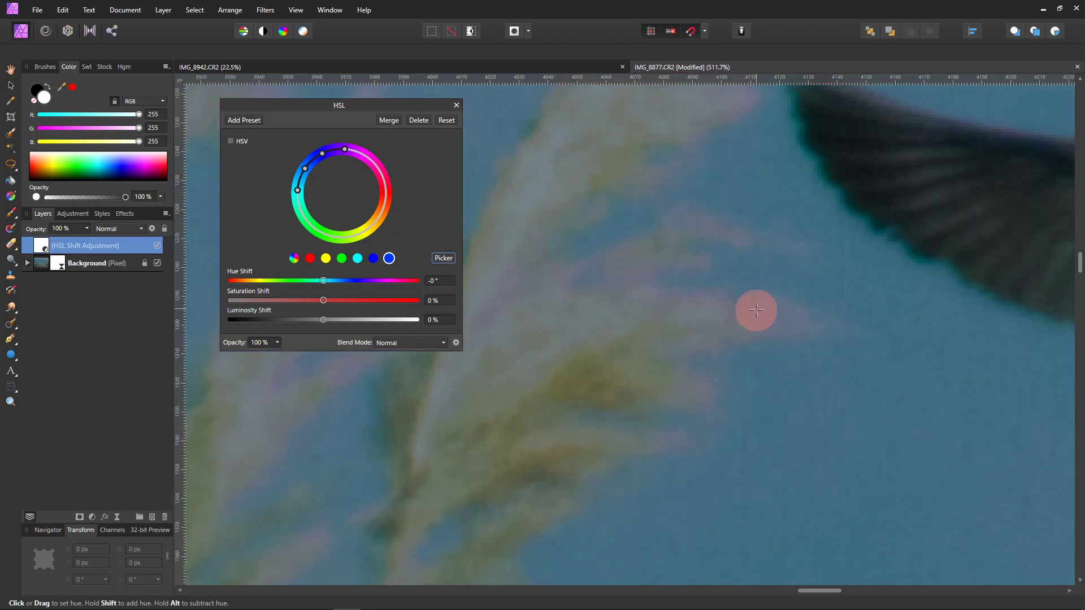
{"action": "scroll", "coordinate": [771, 311], "scroll_direction": "down", "scroll_amount": 4}
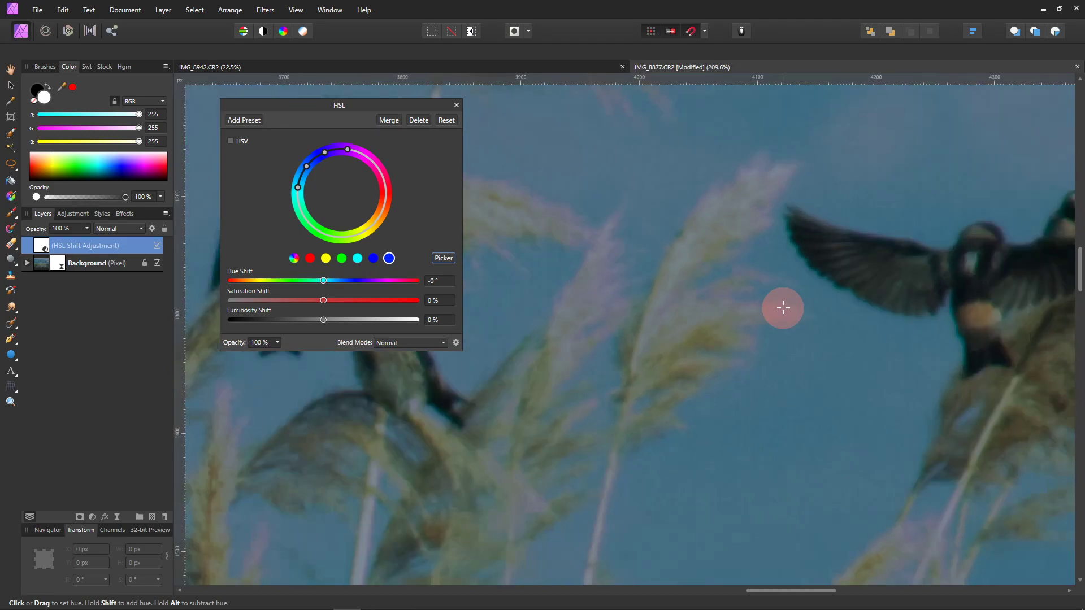
- Reduce the targeted hues' saturation and set Luminosity Shift to -44%
{"action": "left_click_drag", "start_coordinate": [814, 363], "coordinate": [806, 308]}
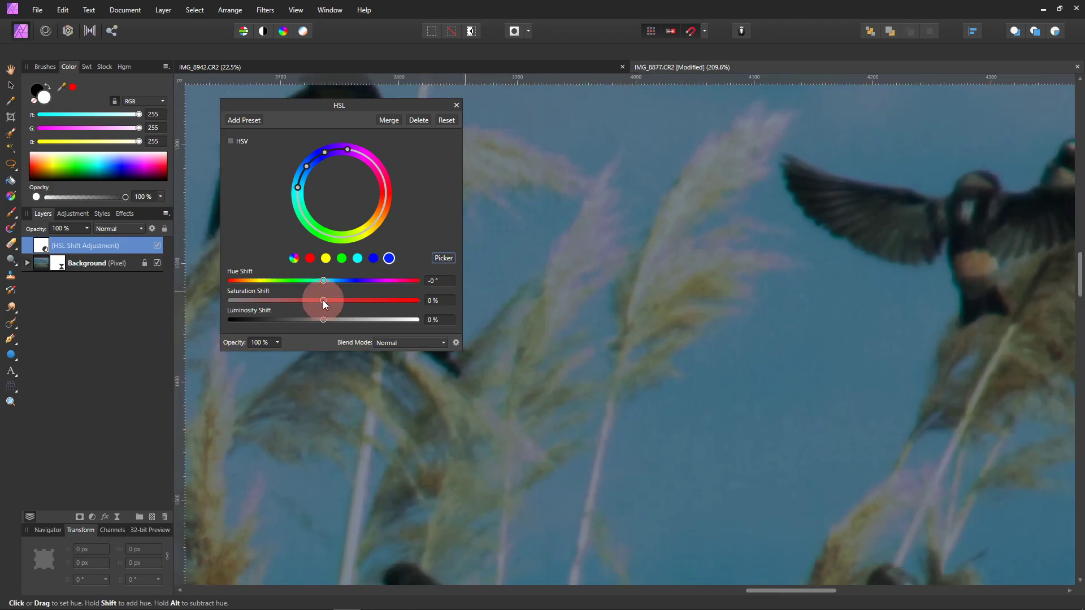
{"action": "left_click_drag", "start_coordinate": [323, 301], "coordinate": [286, 299]}
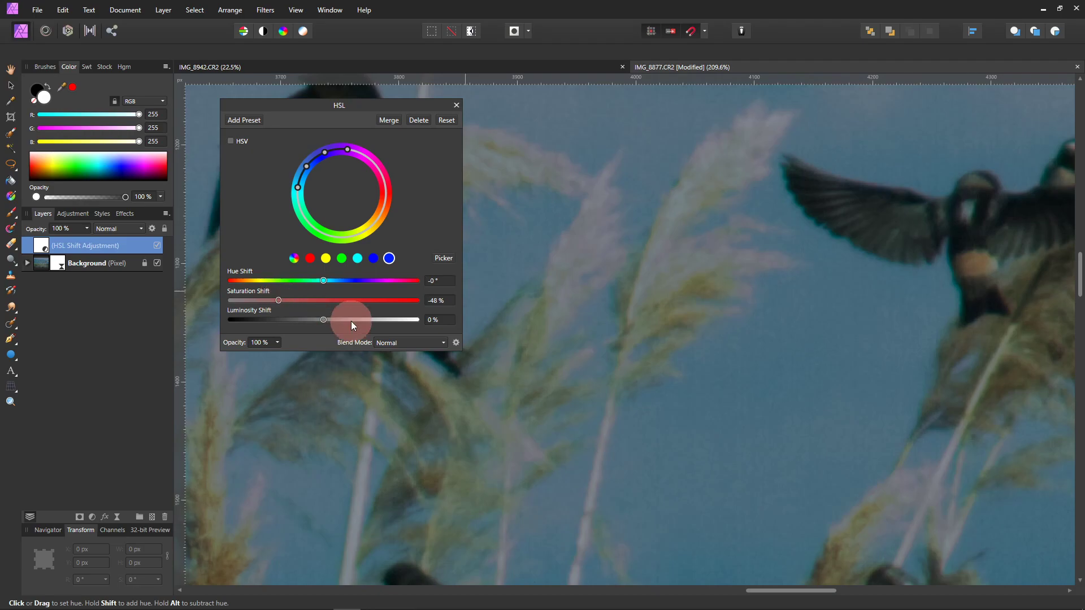
{"action": "left_click_drag", "start_coordinate": [322, 321], "coordinate": [290, 318]}
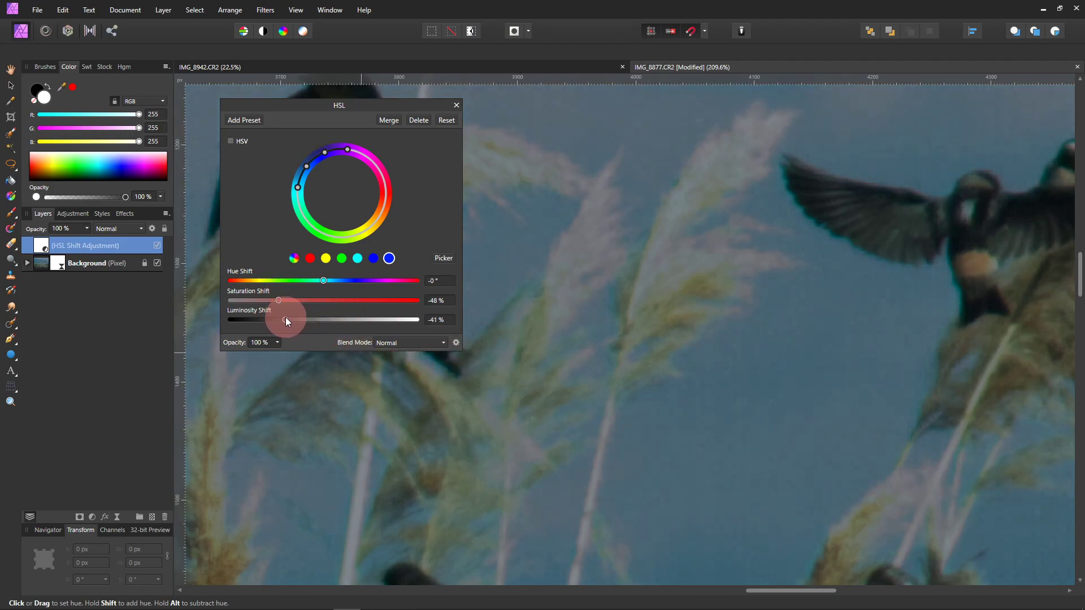
{"action": "mouse_move", "coordinate": [292, 319]}
{"action": "left_mouse_down"}
{"action": "mouse_move", "coordinate": [329, 323]}
{"action": "mouse_move", "coordinate": [307, 324]}
{"action": "left_mouse_up"}
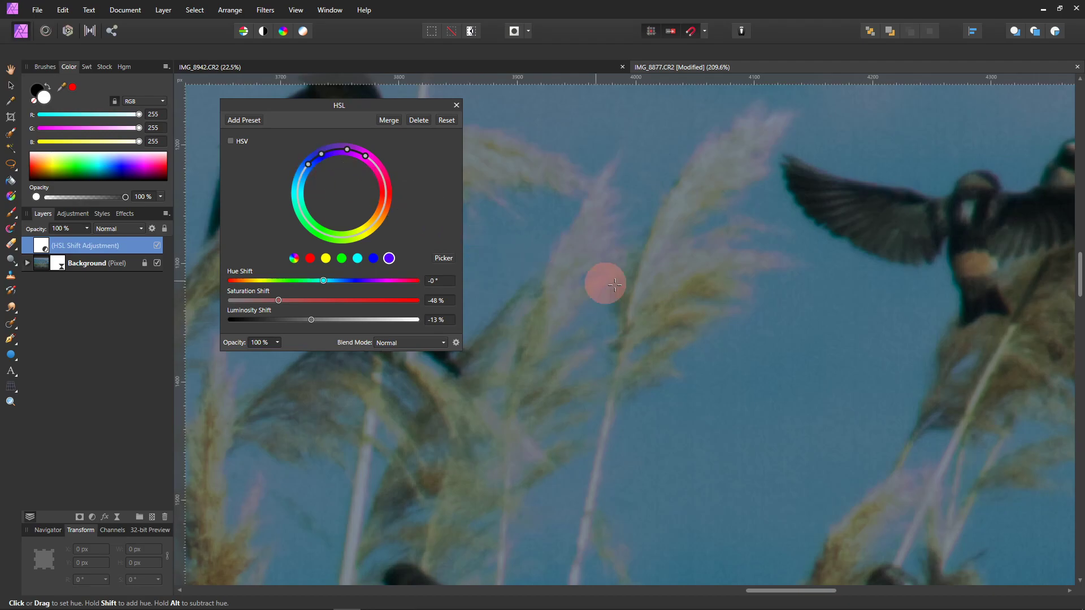
{"action": "scroll", "coordinate": [706, 310], "scroll_direction": "down", "scroll_amount": 2}
{"action": "scroll", "coordinate": [706, 310], "scroll_direction": "down", "scroll_amount": 1}
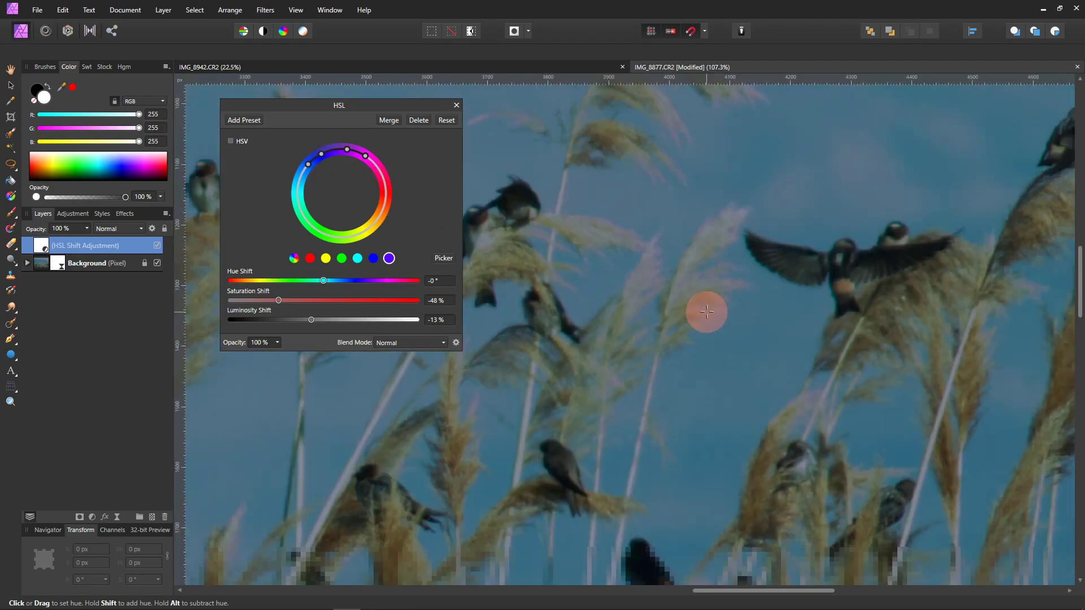
{"action": "scroll", "coordinate": [721, 312], "scroll_direction": "up", "scroll_amount": 2}
{"action": "scroll", "coordinate": [723, 314], "scroll_direction": "down", "scroll_amount": 1}
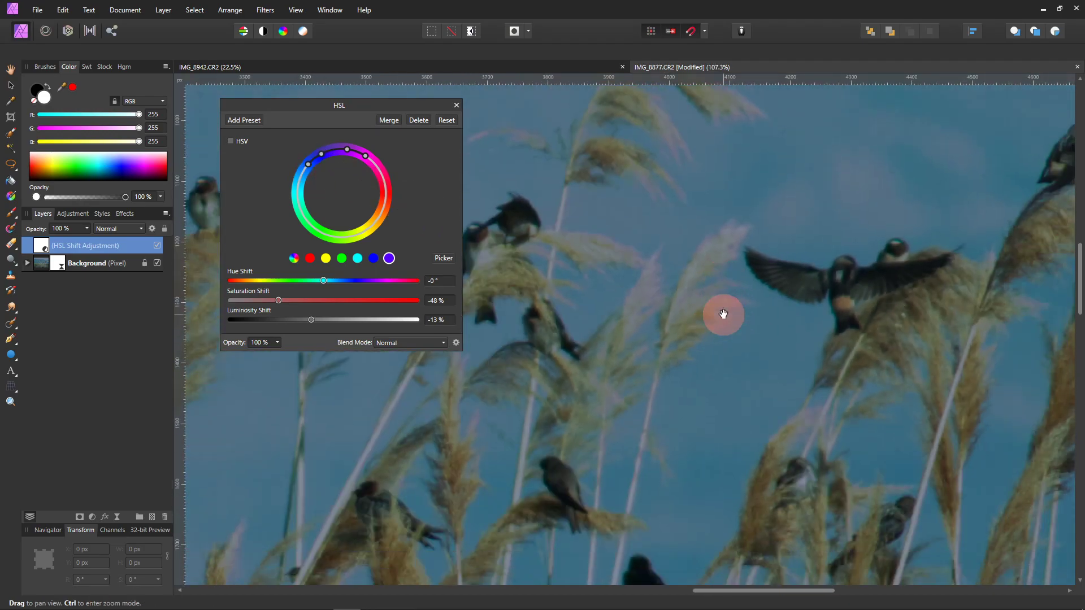
- Push Saturation Shift to -100%, check the road sign, and close the HSL settings
{"action": "left_click_drag", "start_coordinate": [274, 300], "coordinate": [232, 301]}
{"action": "left_click_drag", "start_coordinate": [757, 388], "coordinate": [523, 262]}
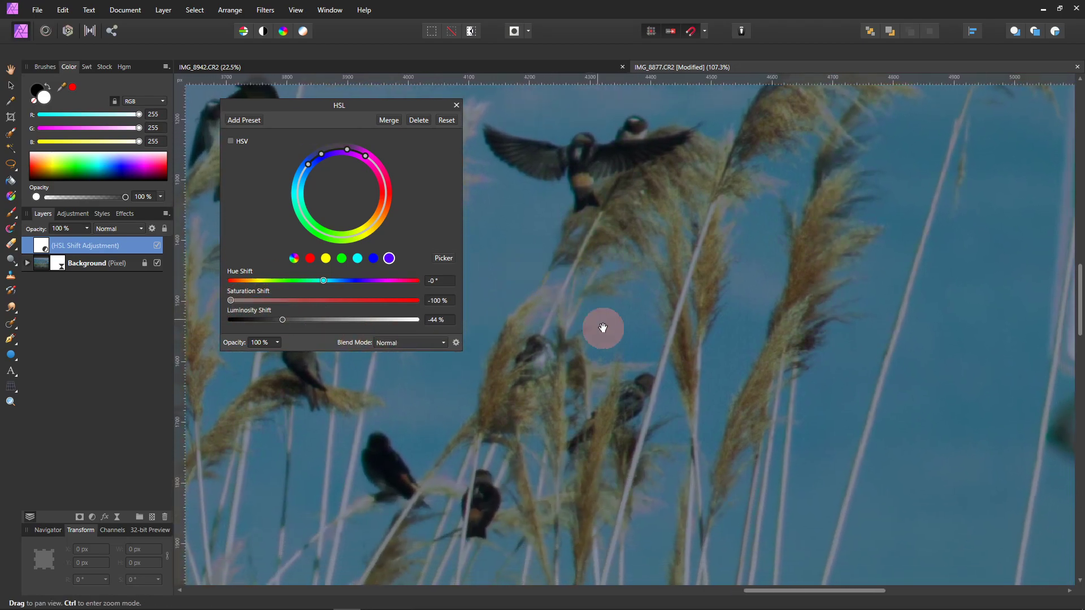
{"action": "left_click_drag", "start_coordinate": [600, 324], "coordinate": [533, 315]}
{"action": "left_click_drag", "start_coordinate": [791, 311], "coordinate": [542, 342]}
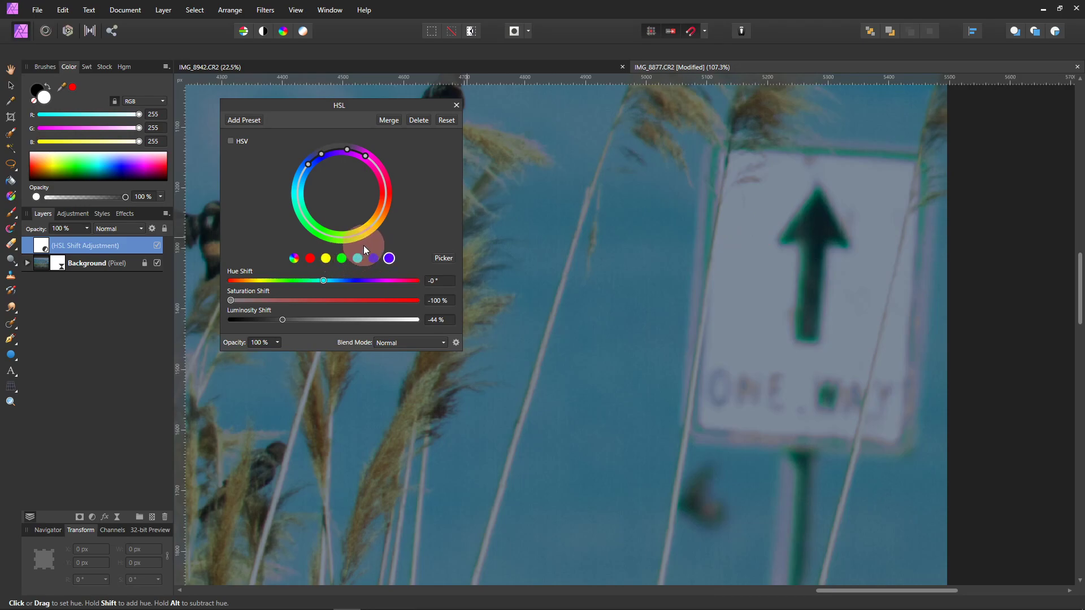
{"action": "left_click", "coordinate": [455, 105]}
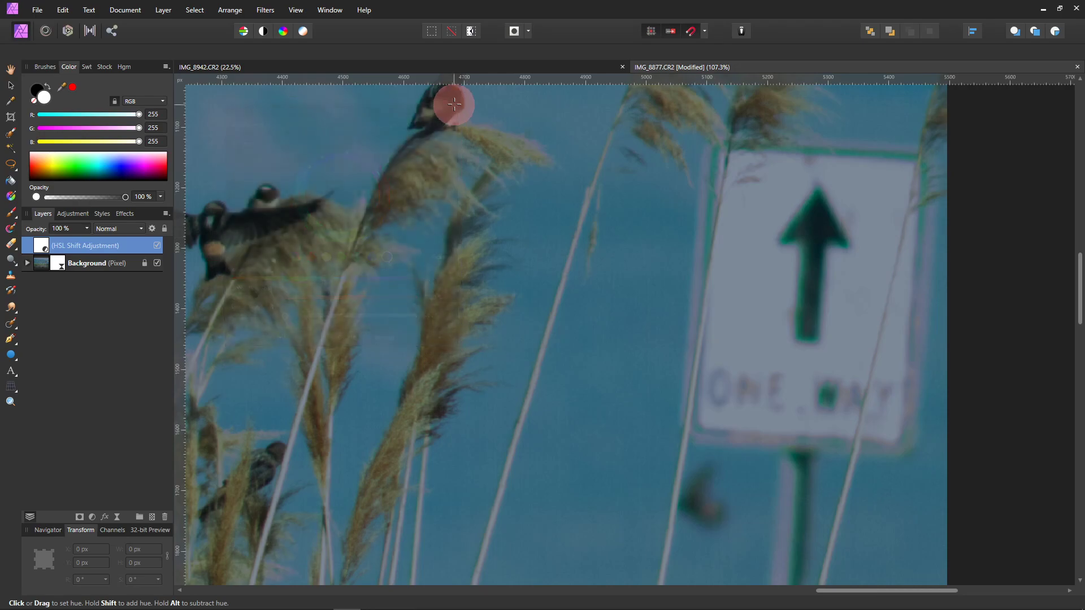
- Add a second HSL Shift adjustment targeting the cyan hue picked from the sign's edge
{"action": "left_click", "coordinate": [92, 517]}
{"action": "left_click", "coordinate": [124, 267]}
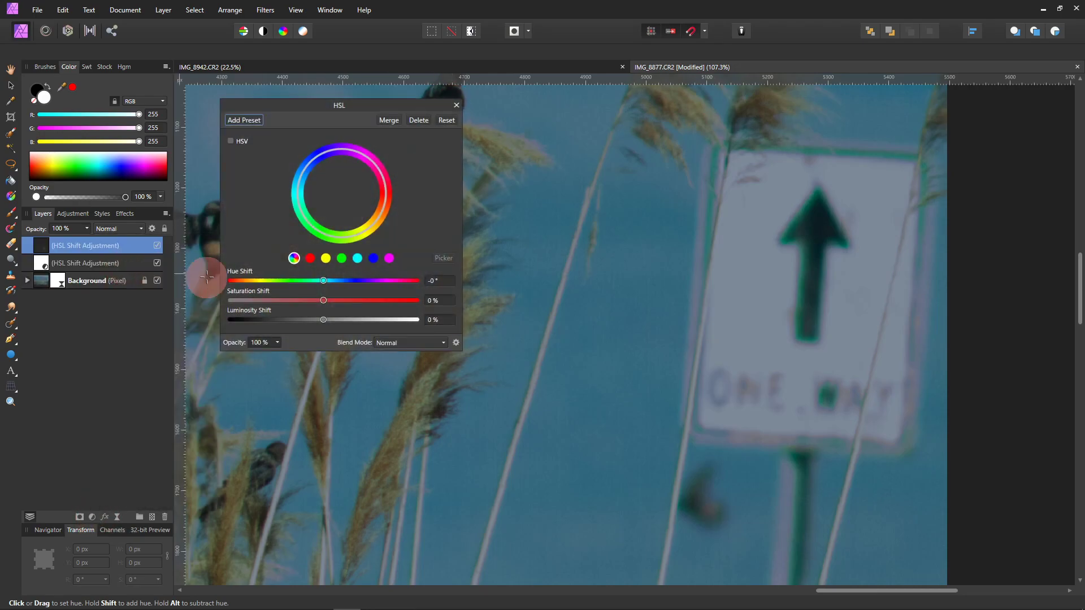
{"action": "left_click", "coordinate": [340, 258]}
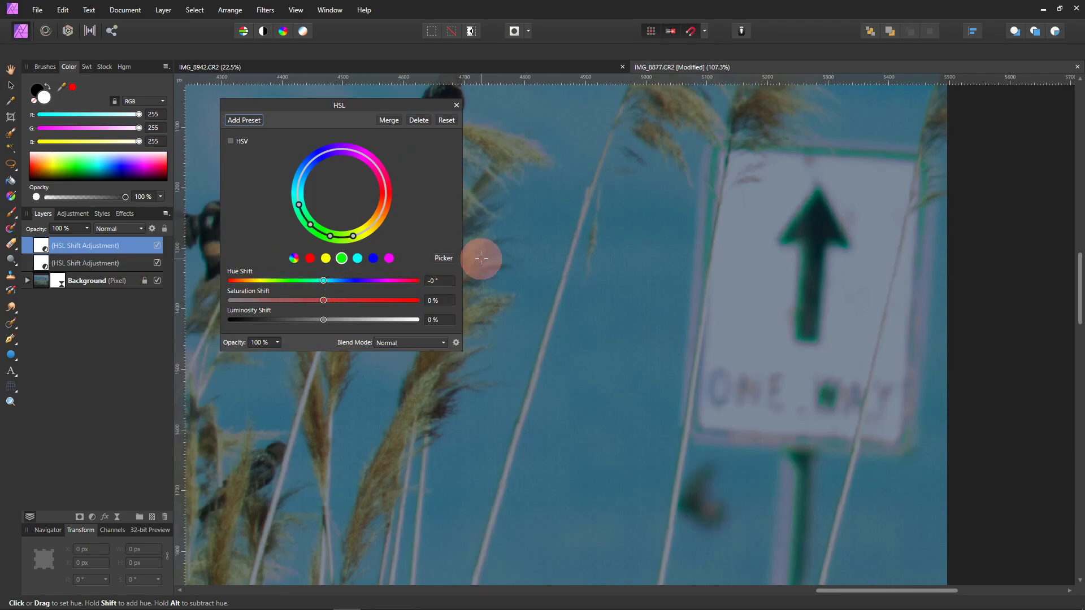
{"action": "left_click", "coordinate": [444, 258]}
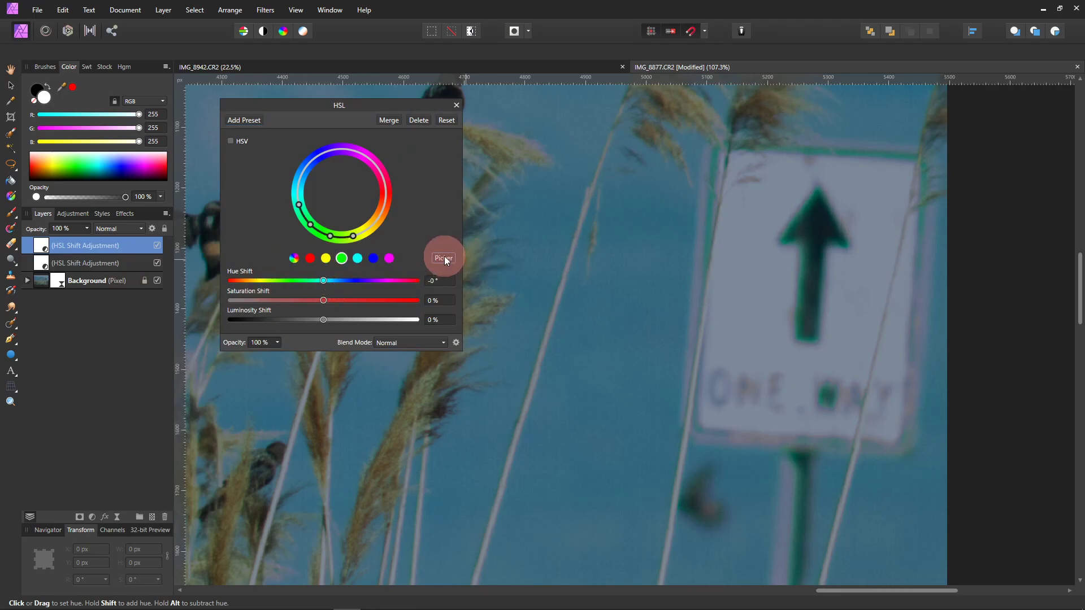
{"action": "left_click", "coordinate": [874, 154]}
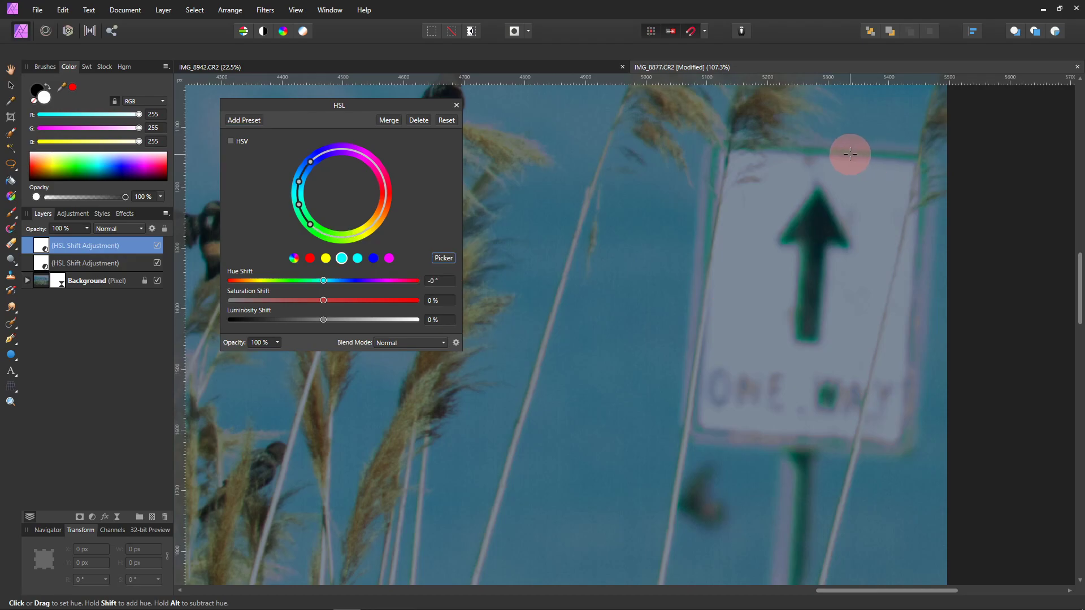
- Set Saturation -51% and Luminosity -65%, close the settings, and invert the layer's mask
{"action": "left_click_drag", "start_coordinate": [323, 300], "coordinate": [275, 321]}
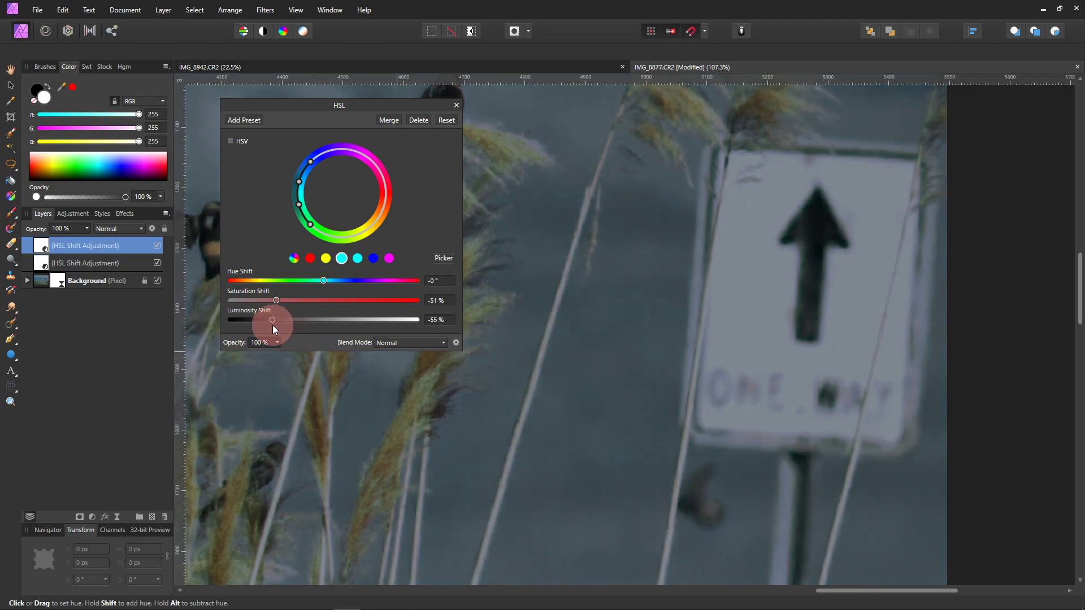
{"action": "left_click_drag", "start_coordinate": [265, 329], "coordinate": [263, 329]}
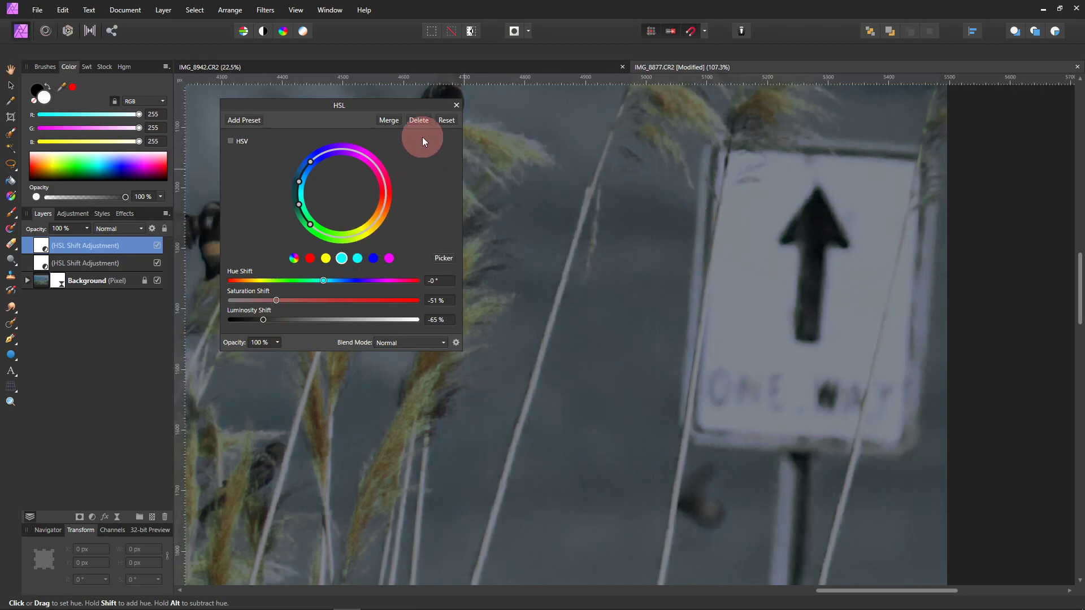
{"action": "left_click", "coordinate": [456, 105]}
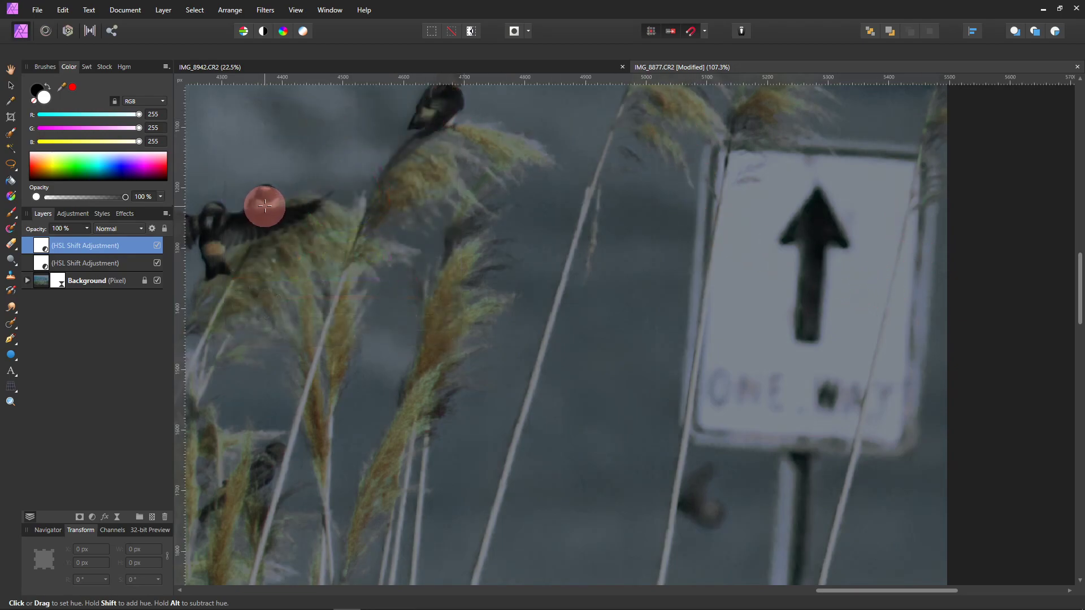
{"action": "left_click", "coordinate": [275, 202]}
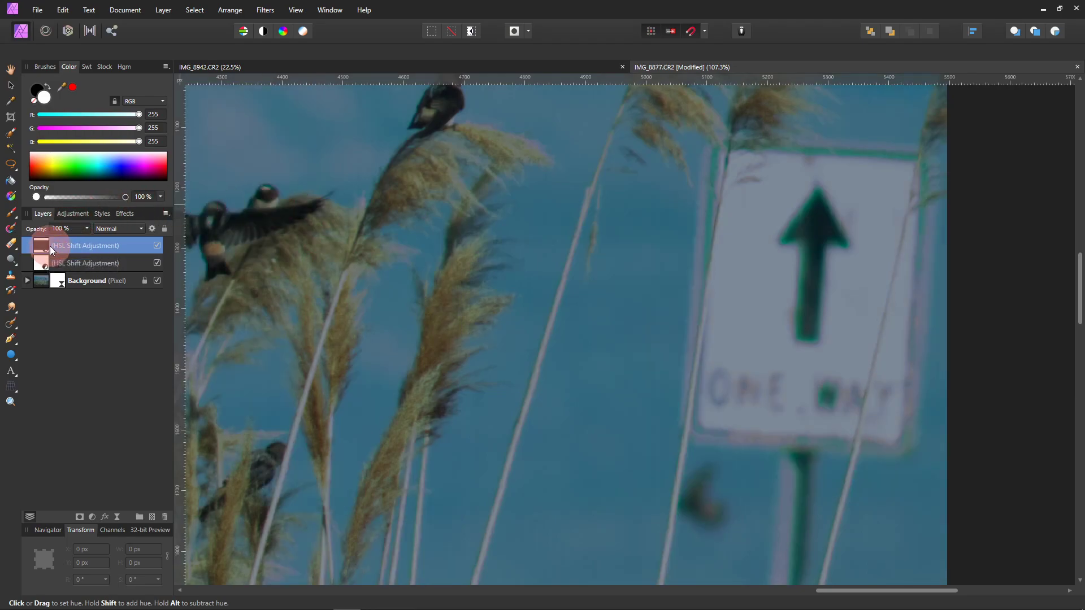
- Paint the adjustment back in around the ONE WAY sign with a white brush
{"action": "left_click", "coordinate": [44, 99]}
{"action": "key", "text": "b"}
{"action": "left_click", "coordinate": [50, 98]}
{"action": "mouse_move", "coordinate": [511, 231]}
{"action": "left_mouse_down"}
{"action": "mouse_move", "coordinate": [816, 186]}
{"action": "mouse_move", "coordinate": [841, 218]}
{"action": "mouse_move", "coordinate": [839, 253]}
{"action": "mouse_move", "coordinate": [805, 246]}
{"action": "mouse_move", "coordinate": [806, 333]}
{"action": "mouse_move", "coordinate": [796, 320]}
{"action": "mouse_move", "coordinate": [799, 242]}
{"action": "mouse_move", "coordinate": [816, 281]}
{"action": "mouse_move", "coordinate": [810, 326]}
{"action": "mouse_move", "coordinate": [797, 216]}
{"action": "mouse_move", "coordinate": [821, 190]}
{"action": "mouse_move", "coordinate": [849, 232]}
{"action": "mouse_move", "coordinate": [776, 250]}
{"action": "mouse_move", "coordinate": [827, 249]}
{"action": "mouse_move", "coordinate": [785, 203]}
{"action": "mouse_move", "coordinate": [726, 169]}
{"action": "mouse_move", "coordinate": [721, 148]}
{"action": "mouse_move", "coordinate": [712, 273]}
{"action": "mouse_move", "coordinate": [714, 163]}
{"action": "mouse_move", "coordinate": [727, 148]}
{"action": "mouse_move", "coordinate": [849, 156]}
{"action": "mouse_move", "coordinate": [731, 151]}
{"action": "mouse_move", "coordinate": [725, 249]}
{"action": "mouse_move", "coordinate": [759, 153]}
{"action": "mouse_move", "coordinate": [926, 166]}
{"action": "mouse_move", "coordinate": [921, 221]}
{"action": "mouse_move", "coordinate": [912, 190]}
{"action": "mouse_move", "coordinate": [862, 359]}
{"action": "mouse_move", "coordinate": [844, 384]}
{"action": "mouse_move", "coordinate": [858, 382]}
{"action": "mouse_move", "coordinate": [836, 395]}
{"action": "mouse_move", "coordinate": [831, 416]}
{"action": "mouse_move", "coordinate": [848, 370]}
{"action": "left_mouse_up"}
- Paint the adjustment in along the sign post, then zoom out to the whole photo
{"action": "scroll", "coordinate": [847, 370], "scroll_direction": "down", "scroll_amount": 5}
{"action": "mouse_move", "coordinate": [693, 322]}
{"action": "left_mouse_down"}
{"action": "mouse_move", "coordinate": [704, 352]}
{"action": "mouse_move", "coordinate": [830, 326]}
{"action": "mouse_move", "coordinate": [816, 259]}
{"action": "mouse_move", "coordinate": [792, 260]}
{"action": "mouse_move", "coordinate": [803, 285]}
{"action": "mouse_move", "coordinate": [786, 530]}
{"action": "mouse_move", "coordinate": [810, 249]}
{"action": "mouse_move", "coordinate": [894, 260]}
{"action": "mouse_move", "coordinate": [919, 233]}
{"action": "mouse_move", "coordinate": [840, 248]}
{"action": "mouse_move", "coordinate": [824, 352]}
{"action": "mouse_move", "coordinate": [794, 378]}
{"action": "mouse_move", "coordinate": [791, 326]}
{"action": "mouse_move", "coordinate": [772, 368]}
{"action": "mouse_move", "coordinate": [776, 395]}
{"action": "mouse_move", "coordinate": [785, 327]}
{"action": "mouse_move", "coordinate": [785, 412]}
{"action": "mouse_move", "coordinate": [784, 290]}
{"action": "mouse_move", "coordinate": [791, 327]}
{"action": "mouse_move", "coordinate": [777, 406]}
{"action": "mouse_move", "coordinate": [811, 360]}
{"action": "mouse_move", "coordinate": [818, 314]}
{"action": "left_mouse_up"}
{"action": "scroll", "coordinate": [840, 254], "scroll_direction": "down", "scroll_amount": 5}
{"action": "scroll", "coordinate": [815, 321], "scroll_direction": "down", "scroll_amount": 4}
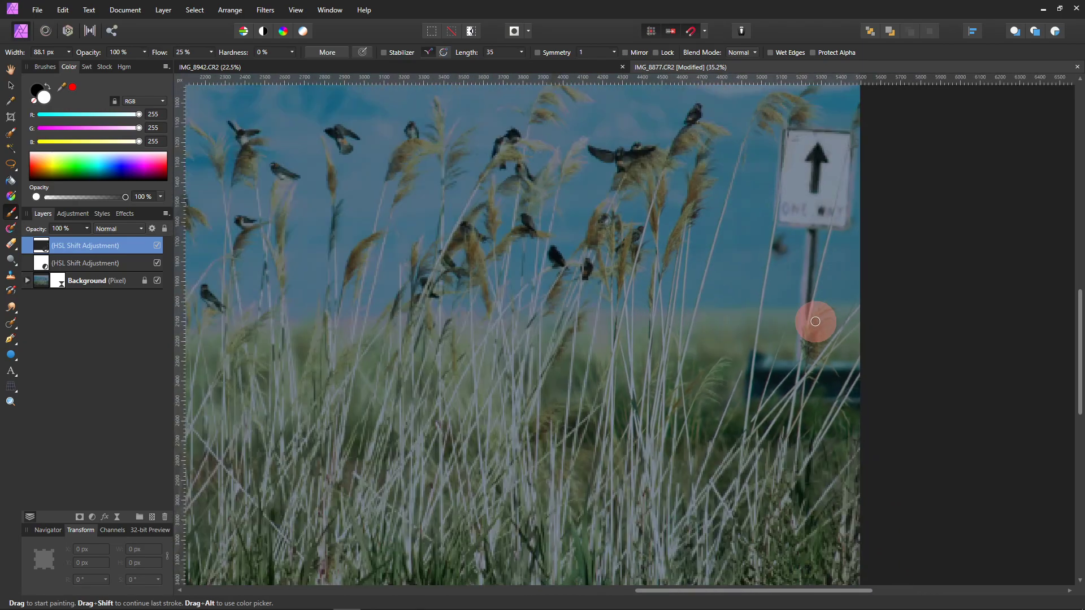
{"action": "scroll", "coordinate": [815, 321], "scroll_direction": "down", "scroll_amount": 1}
{"action": "scroll", "coordinate": [741, 303], "scroll_direction": "down", "scroll_amount": 1}
{"action": "left_click_drag", "start_coordinate": [741, 303], "coordinate": [839, 319]}
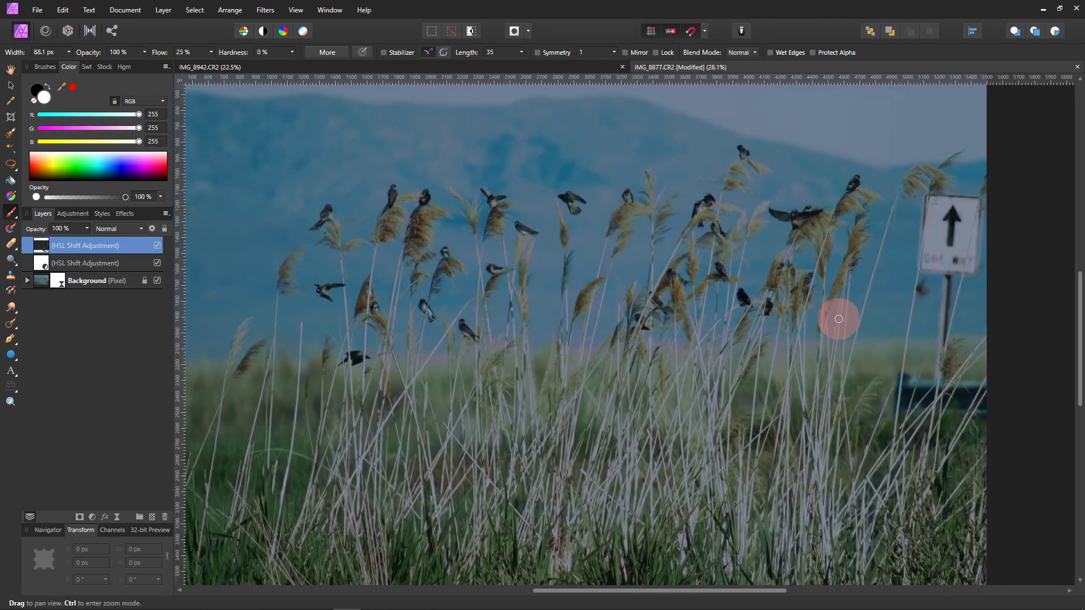
{"action": "scroll", "coordinate": [837, 316], "scroll_direction": "down", "scroll_amount": 1}
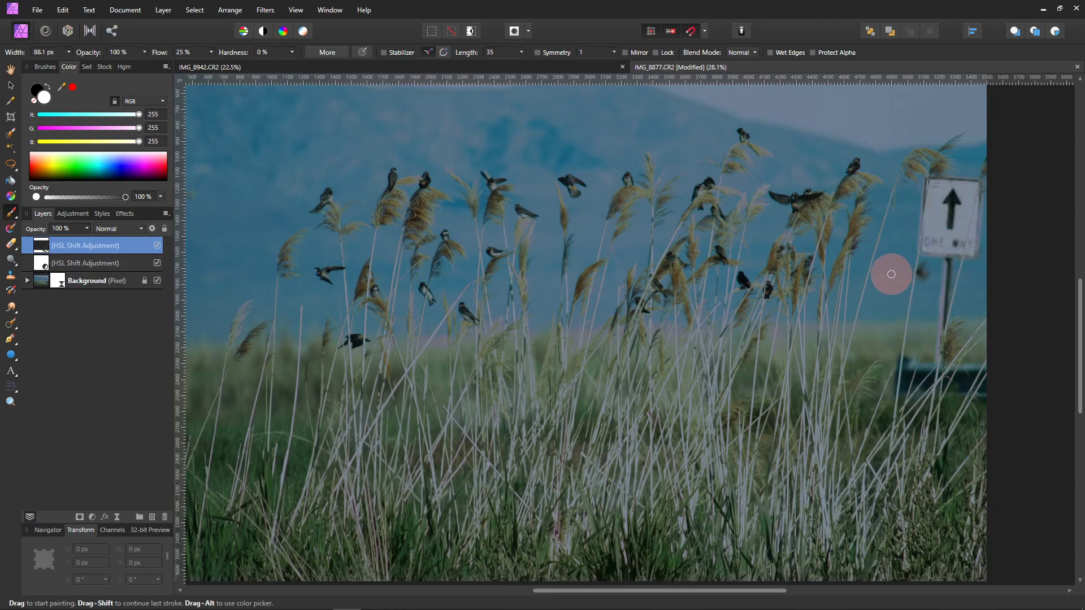
{"action": "scroll", "coordinate": [891, 274], "scroll_direction": "down", "scroll_amount": 1}
{"action": "left_click_drag", "start_coordinate": [828, 286], "coordinate": [853, 298]}
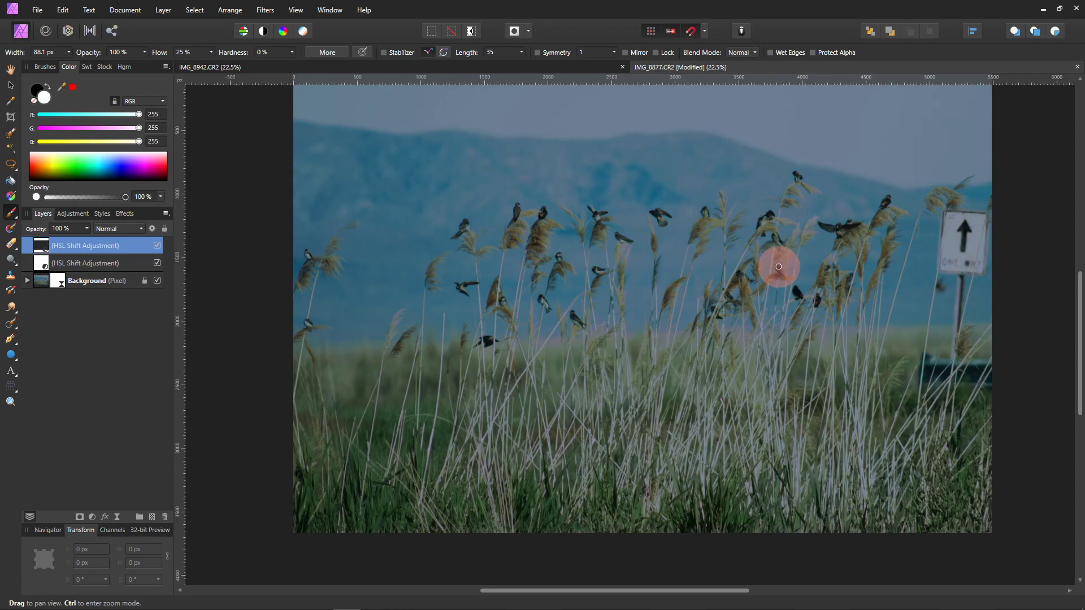
{"action": "left_click_drag", "start_coordinate": [806, 275], "coordinate": [779, 307]}
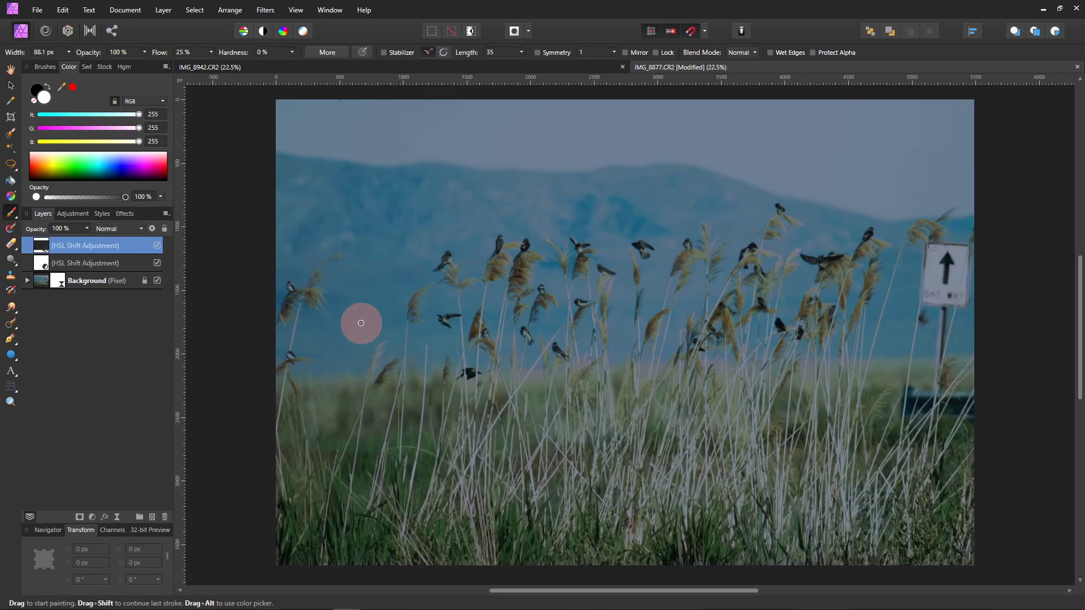
- Add a Levels adjustment with black 4% and white 63%, then a White Balance adjustment
{"action": "left_click", "coordinate": [91, 517]}
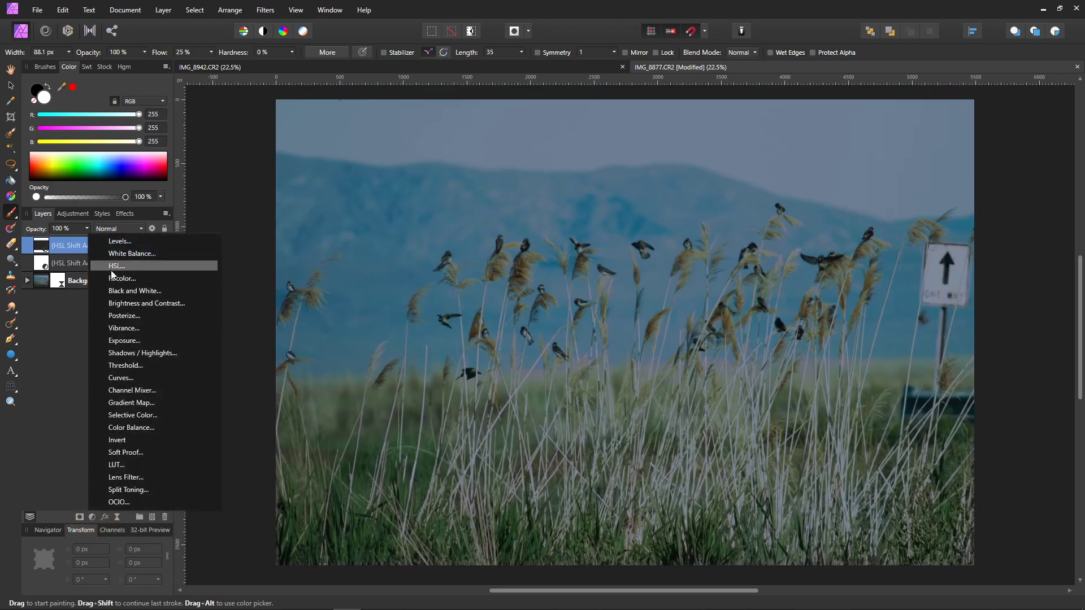
{"action": "left_click", "coordinate": [123, 242]}
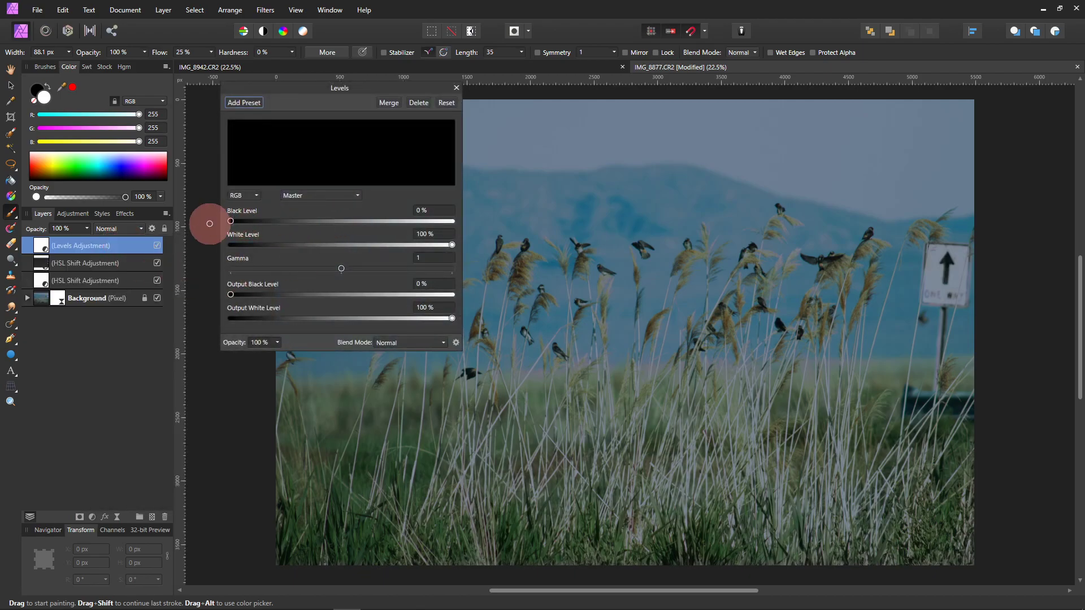
{"action": "left_click_drag", "start_coordinate": [231, 221], "coordinate": [239, 222]}
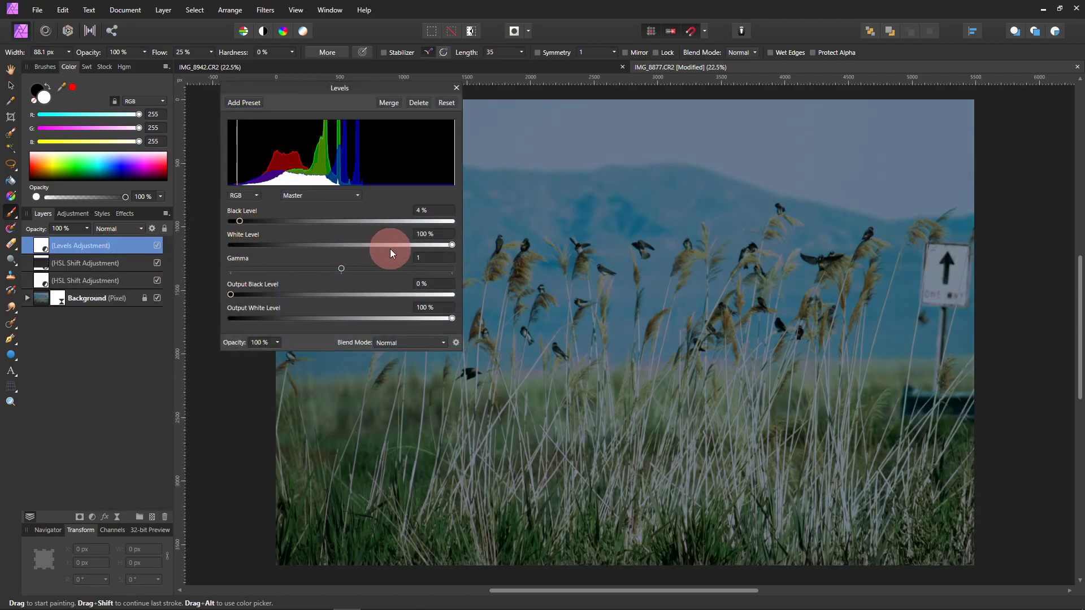
{"action": "mouse_move", "coordinate": [456, 244]}
{"action": "left_mouse_down"}
{"action": "mouse_move", "coordinate": [394, 246]}
{"action": "mouse_move", "coordinate": [335, 269]}
{"action": "mouse_move", "coordinate": [368, 247]}
{"action": "left_mouse_up"}
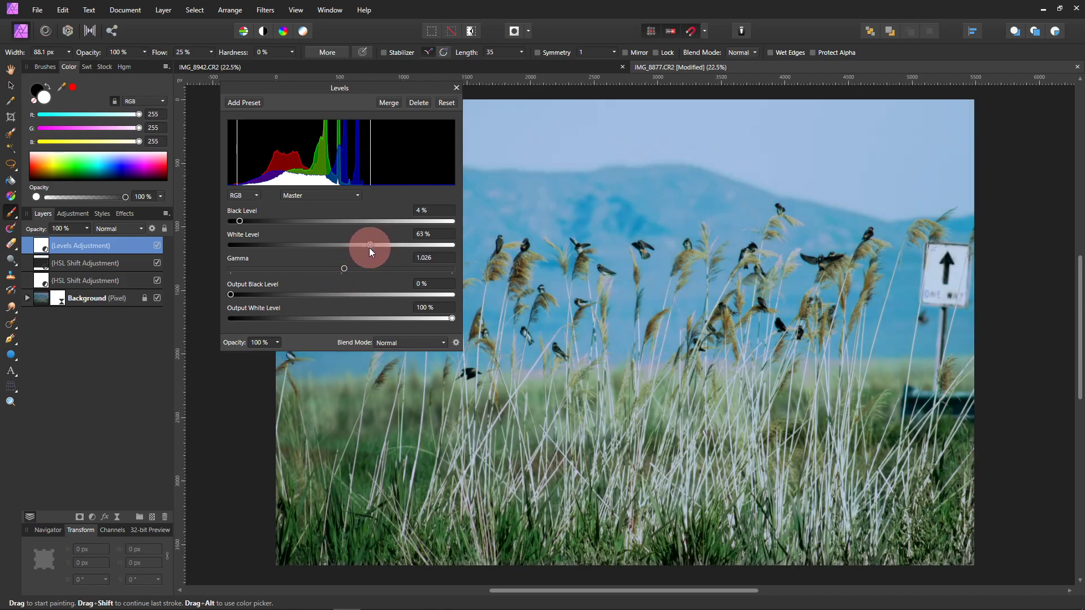
{"action": "left_click", "coordinate": [457, 89]}
{"action": "left_click", "coordinate": [88, 518]}
{"action": "left_click", "coordinate": [120, 253]}
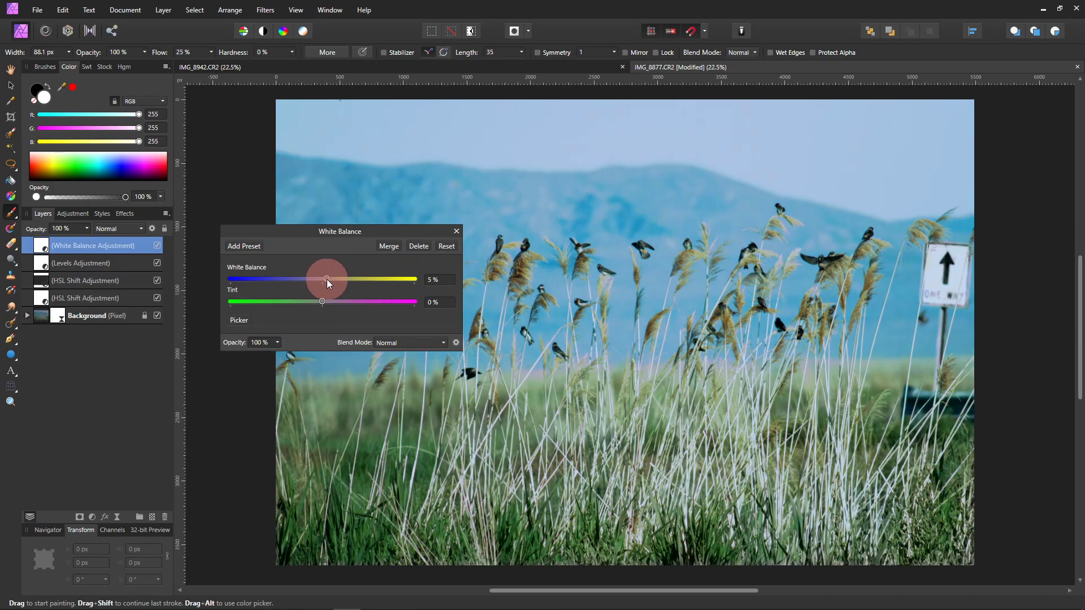
- Close the White Balance settings and close IMG_8877 without saving changes
{"action": "left_click", "coordinate": [455, 232]}
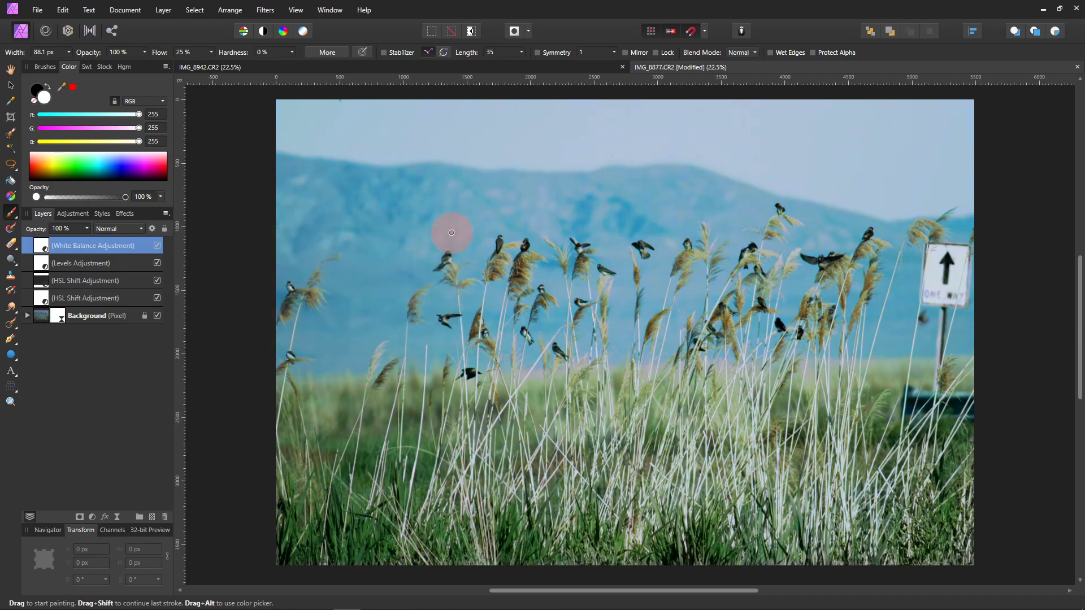
{"action": "left_click", "coordinate": [1077, 67]}
{"action": "left_click", "coordinate": [543, 319]}
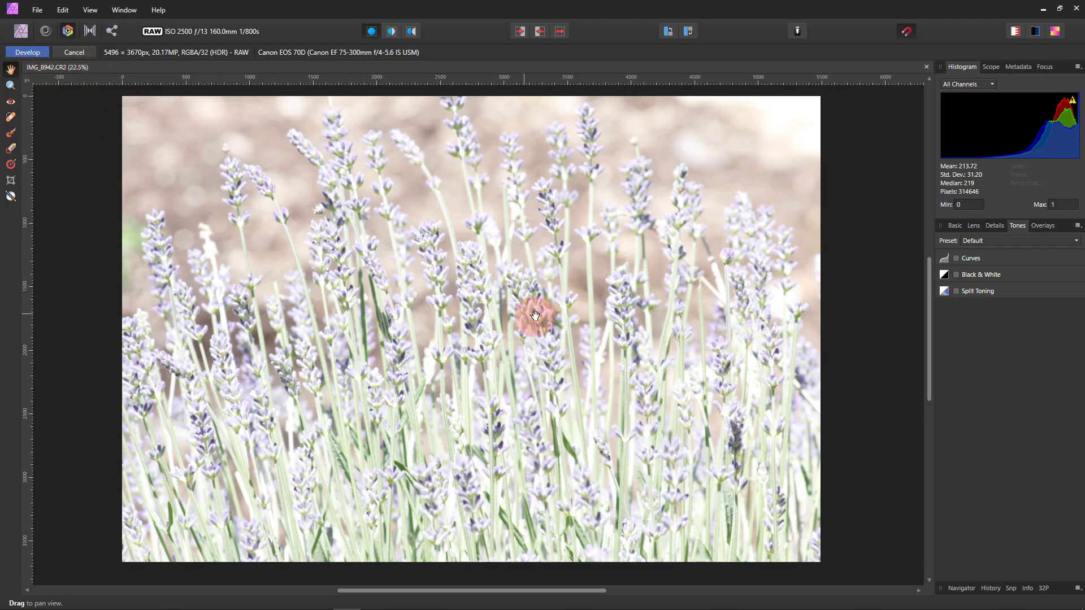
- Set the lavender photo's Exposure on the Basic tab to -3.485
{"action": "left_click", "coordinate": [955, 225]}
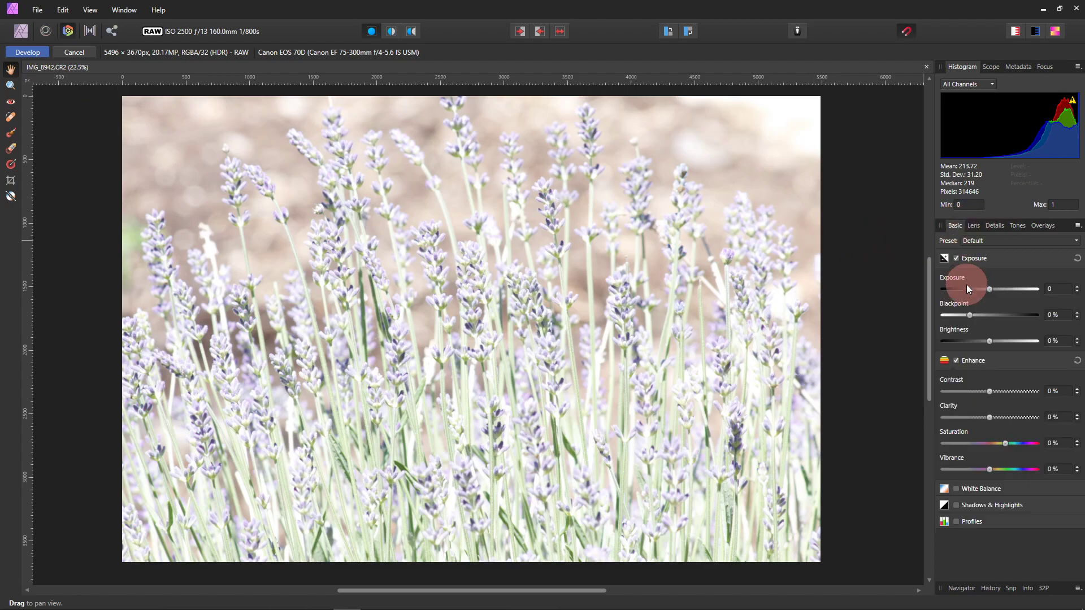
{"action": "left_click_drag", "start_coordinate": [990, 289], "coordinate": [951, 295]}
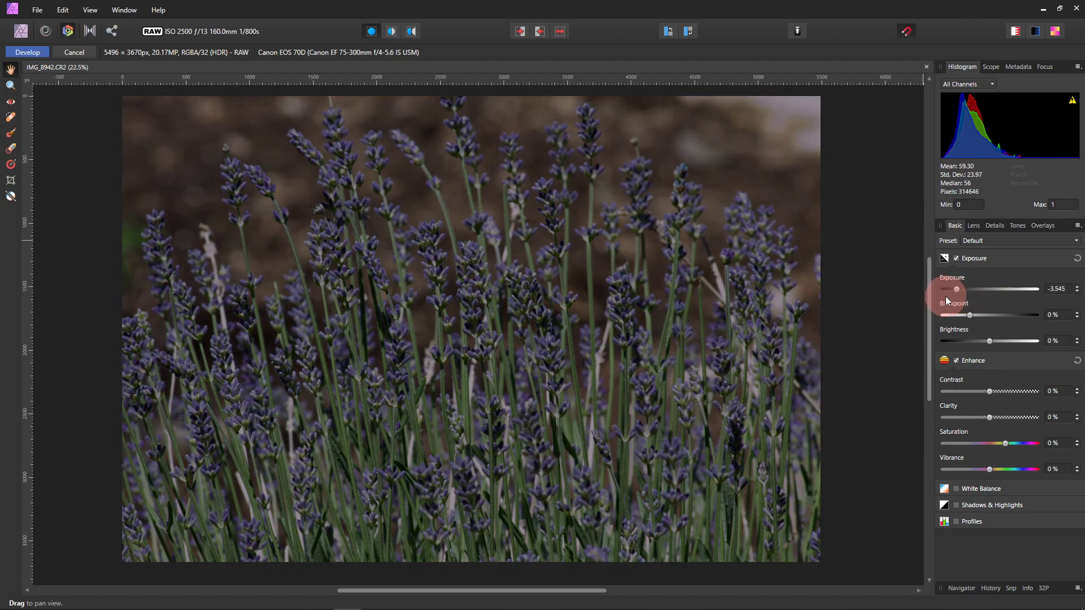
{"action": "left_click_drag", "start_coordinate": [953, 291], "coordinate": [958, 293]}
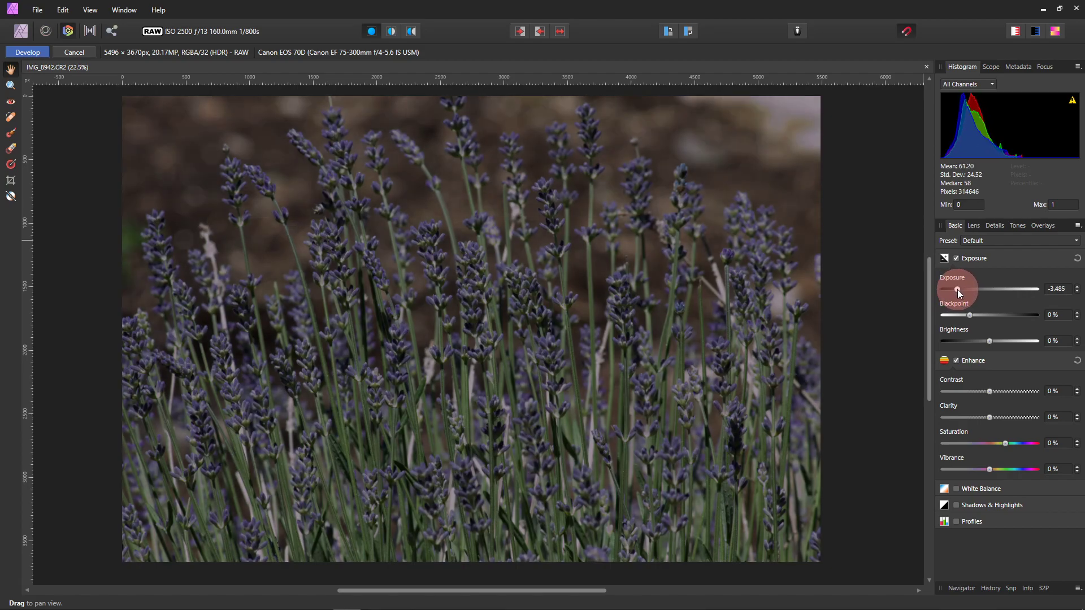
- Enable a Master Curves adjustment, lowering the white point and lifting the black point slightly
{"action": "left_click", "coordinate": [1023, 226]}
{"action": "left_click", "coordinate": [1029, 263]}
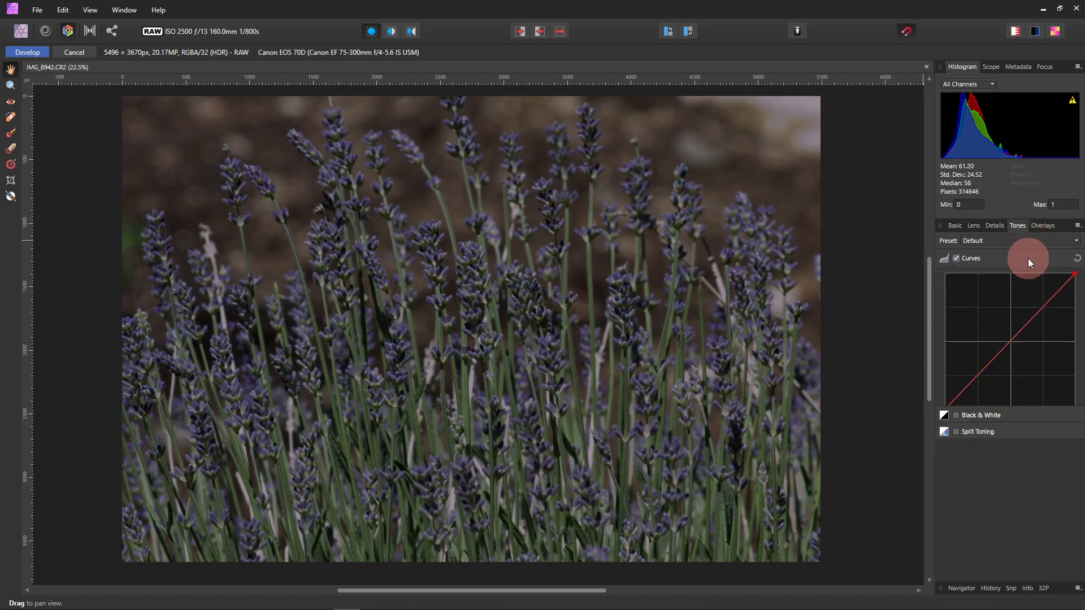
{"action": "left_click", "coordinate": [1072, 421]}
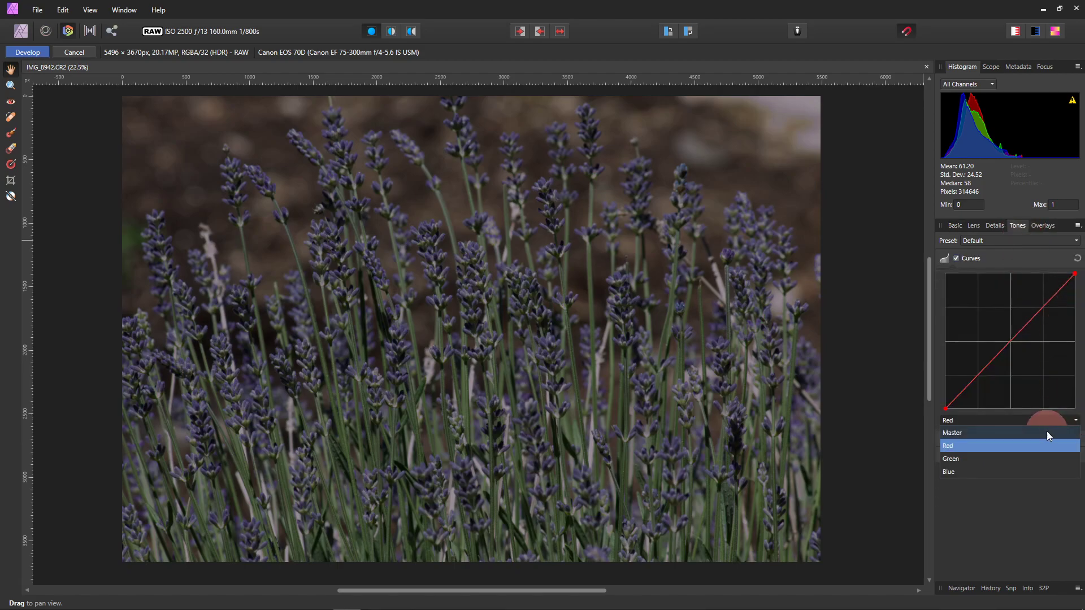
{"action": "left_click", "coordinate": [1047, 433]}
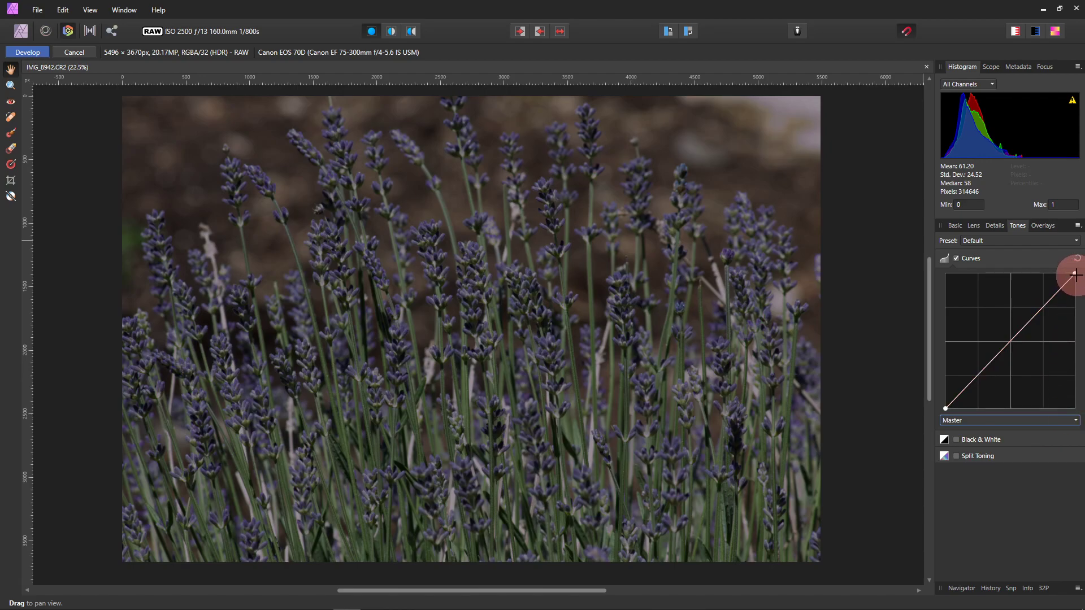
{"action": "left_click_drag", "start_coordinate": [1077, 282], "coordinate": [1077, 289]}
{"action": "left_click", "coordinate": [1002, 351]}
{"action": "left_click_drag", "start_coordinate": [950, 419], "coordinate": [945, 403]}
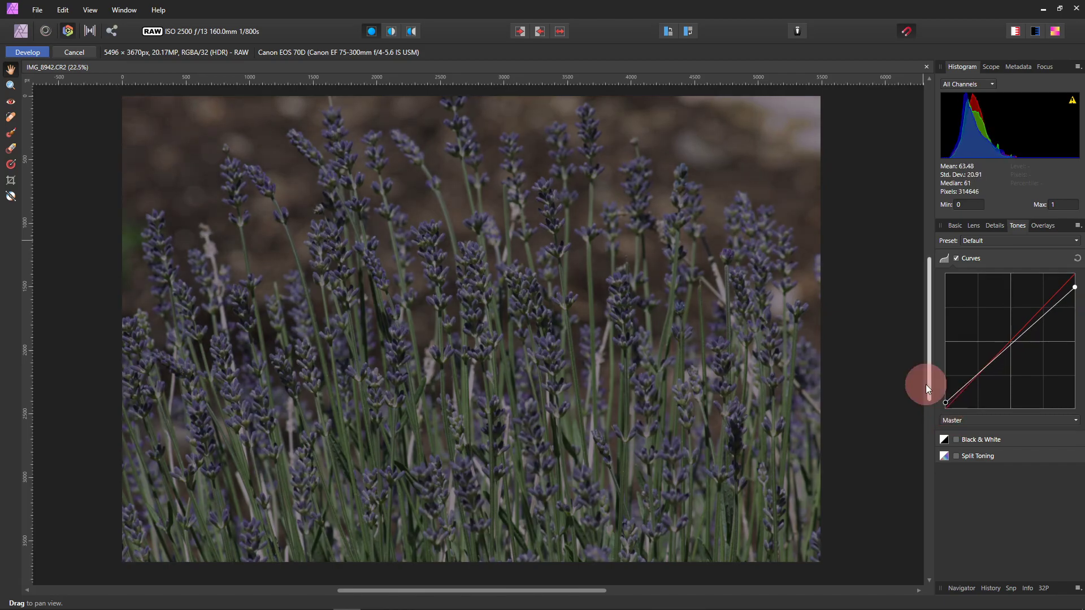
- Develop the lavender RAW photo into a 16-bit Background pixel layer in the Photo persona
{"action": "left_click", "coordinate": [18, 54]}
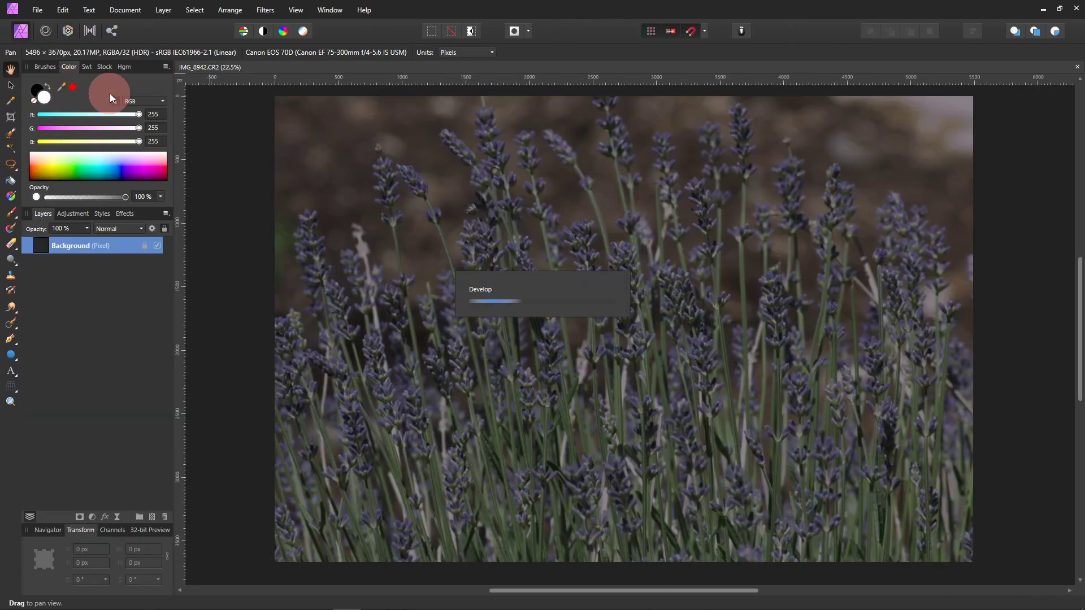
{"action": "left_click_drag", "start_coordinate": [137, 109], "coordinate": [143, 112]}
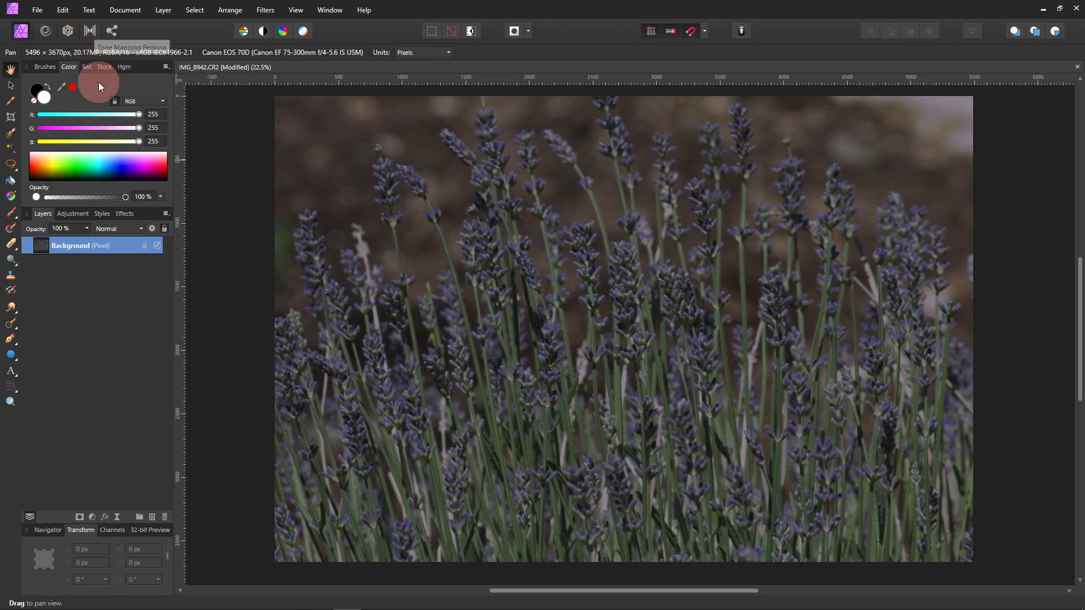
{"action": "left_click", "coordinate": [93, 515]}
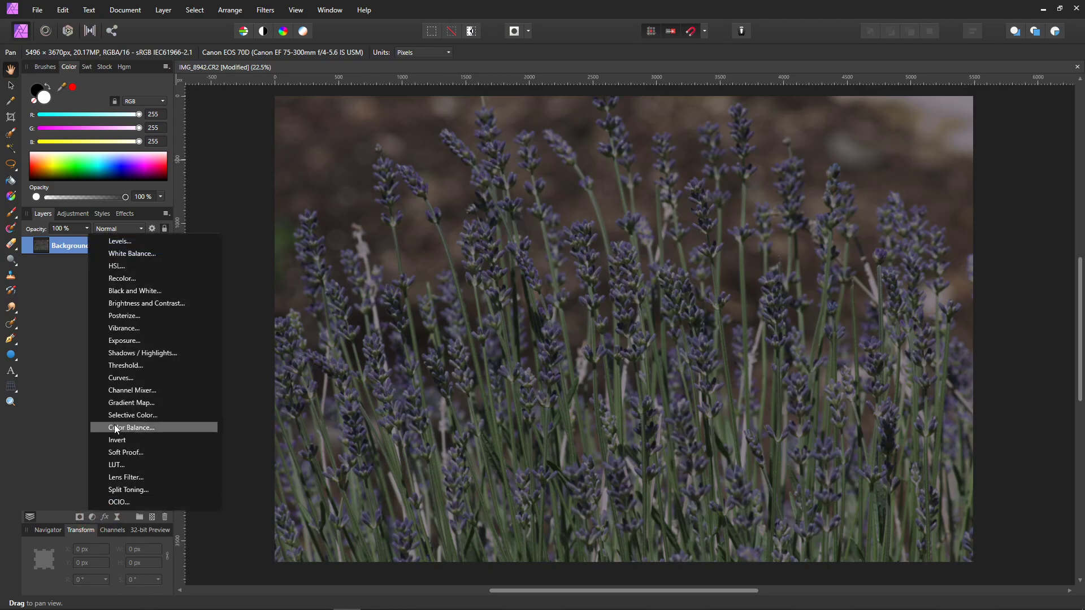
- Add a Levels adjustment layer with black level 2% and white level 64%
{"action": "left_click", "coordinate": [113, 242]}
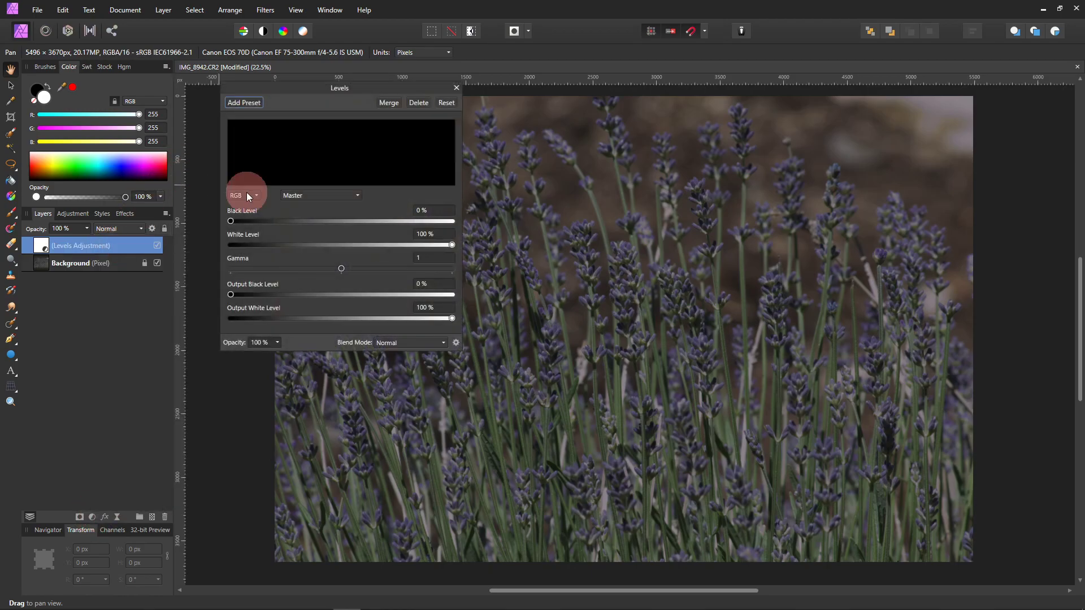
{"action": "left_click_drag", "start_coordinate": [229, 221], "coordinate": [235, 224]}
{"action": "left_click_drag", "start_coordinate": [451, 245], "coordinate": [372, 254]}
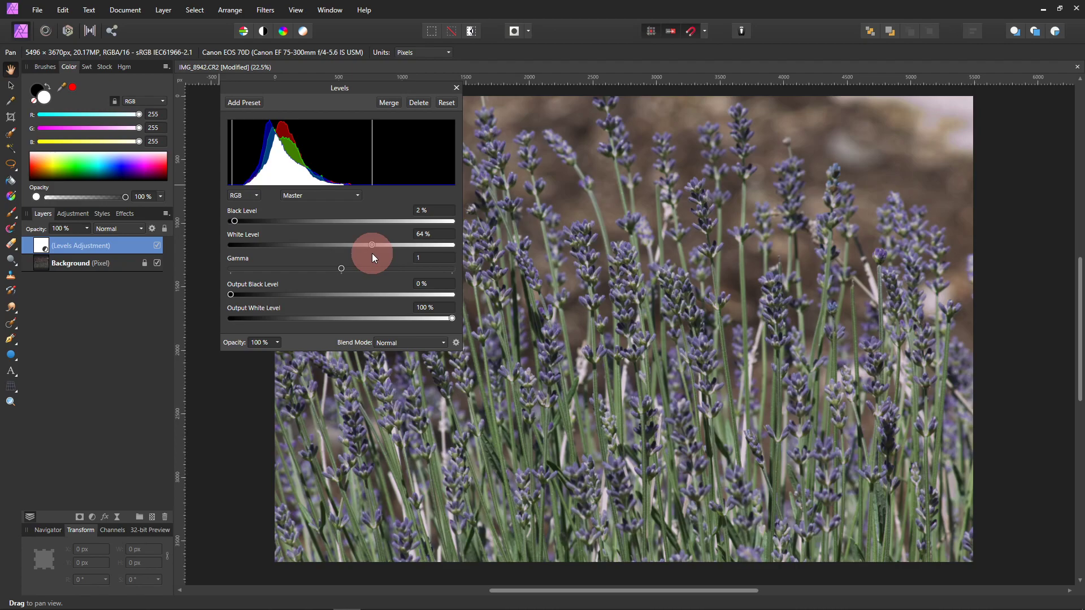
{"action": "left_click", "coordinate": [455, 88]}
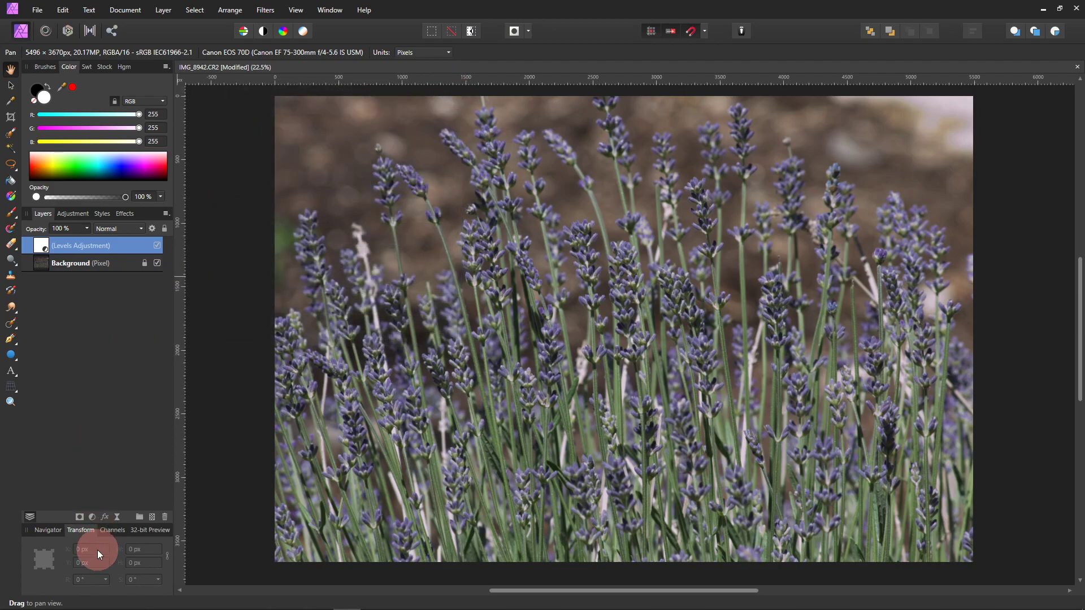
- Add a Vibrance adjustment layer at 100% vibrance and 14% saturation
{"action": "left_click", "coordinate": [91, 518]}
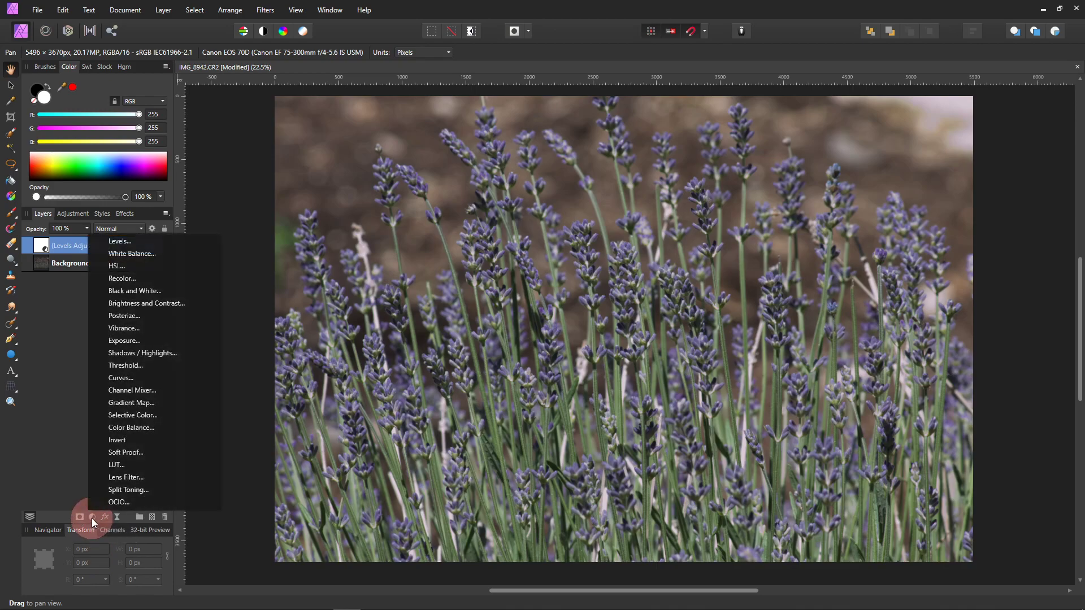
{"action": "left_click", "coordinate": [115, 327]}
{"action": "left_click_drag", "start_coordinate": [320, 299], "coordinate": [381, 297]}
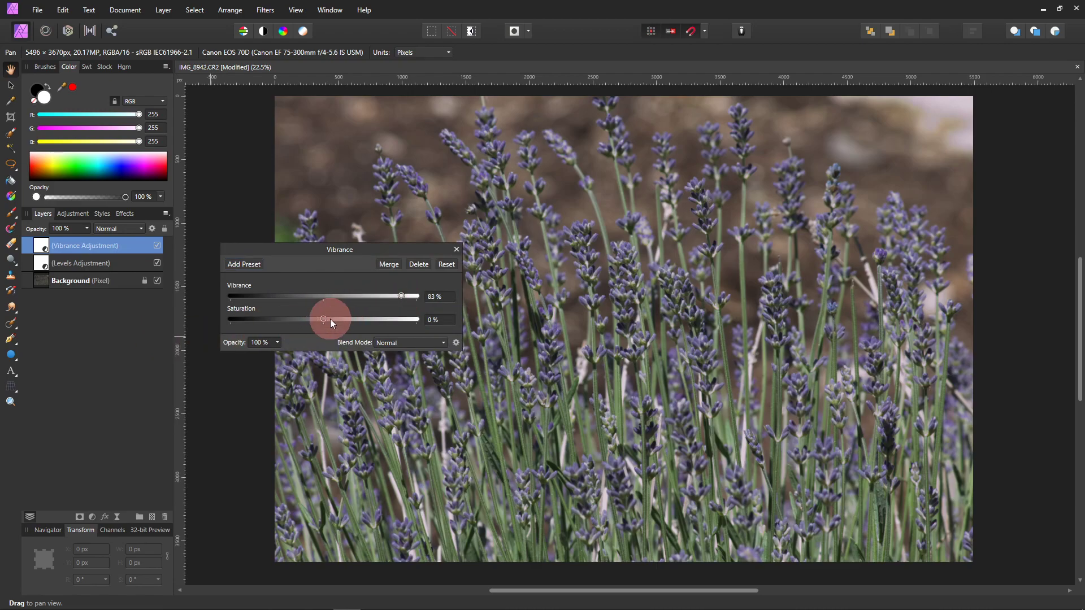
{"action": "left_click_drag", "start_coordinate": [326, 318], "coordinate": [334, 322]}
{"action": "left_click", "coordinate": [455, 250]}
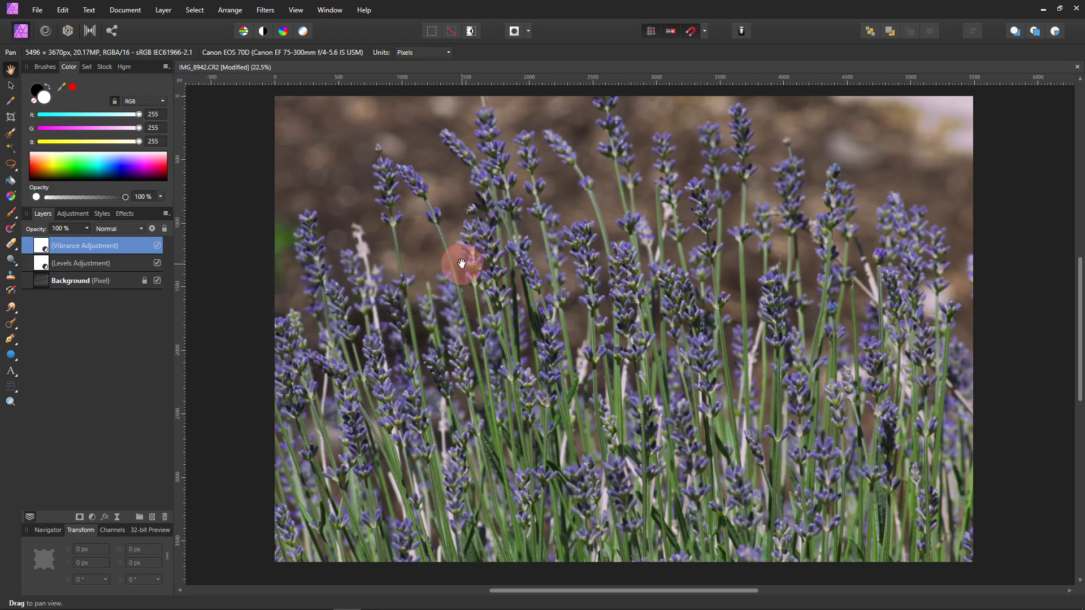
- Place the Soft Purple image from My Backgrounds, stretched across the whole canvas
{"action": "left_click", "coordinate": [37, 10]}
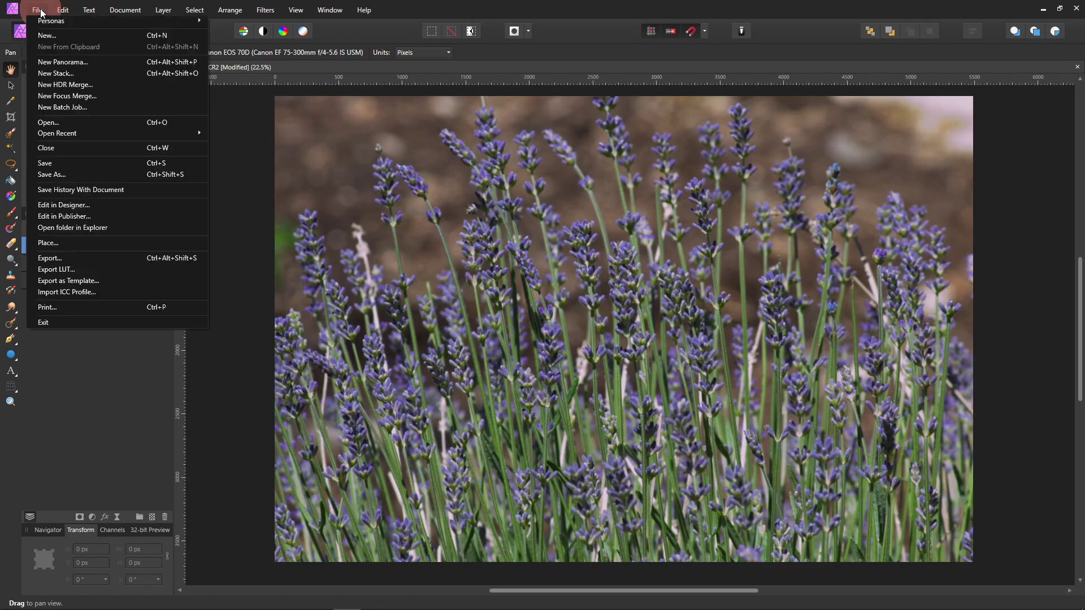
{"action": "left_click", "coordinate": [67, 242]}
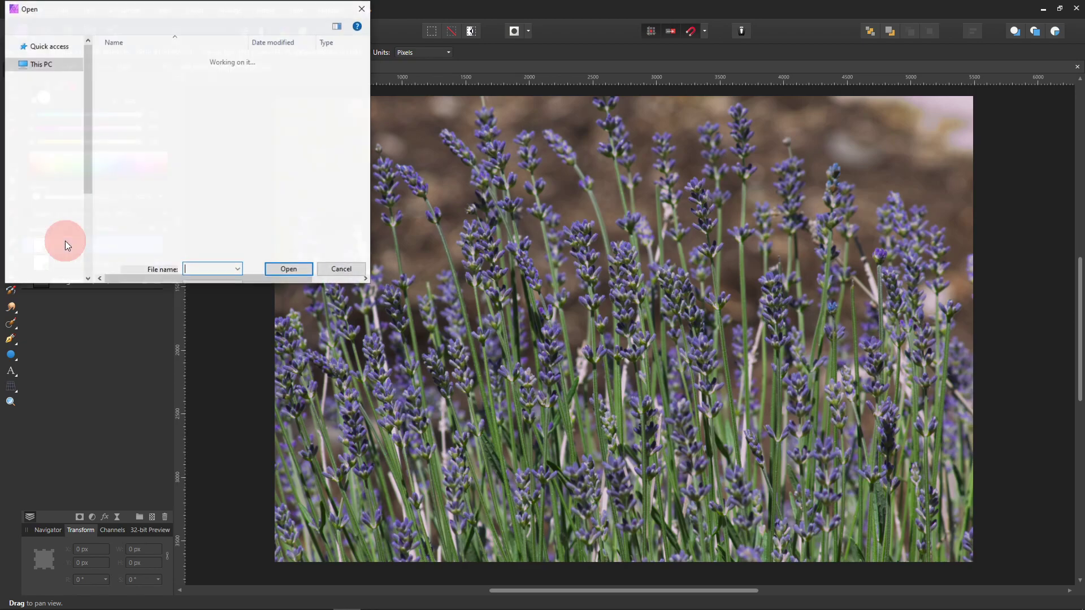
{"action": "left_click", "coordinate": [57, 156]}
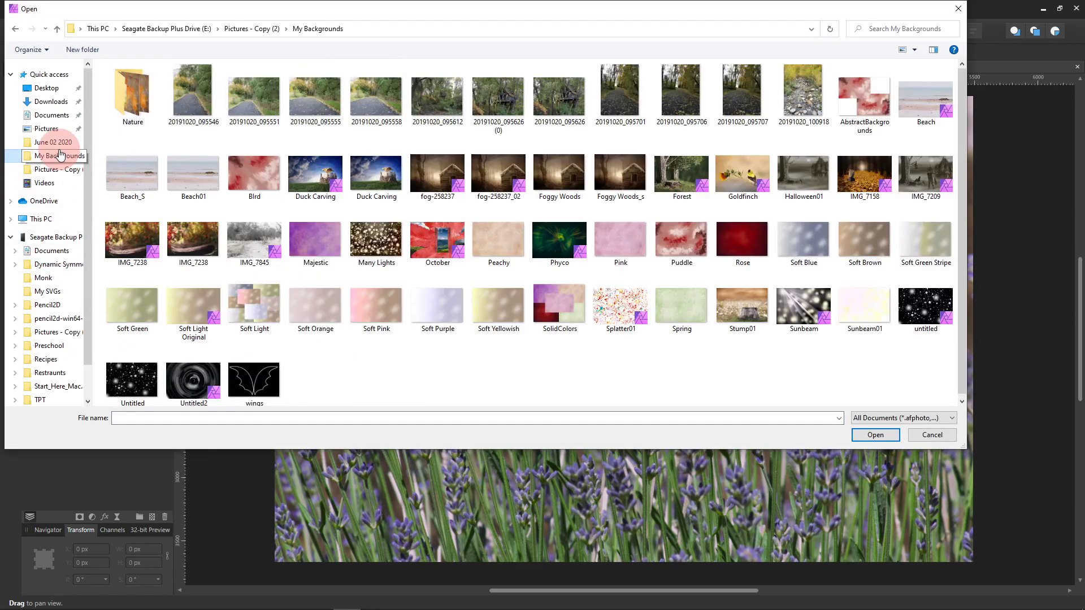
{"action": "double_click", "coordinate": [431, 304]}
{"action": "left_click_drag", "start_coordinate": [276, 98], "coordinate": [989, 540]}
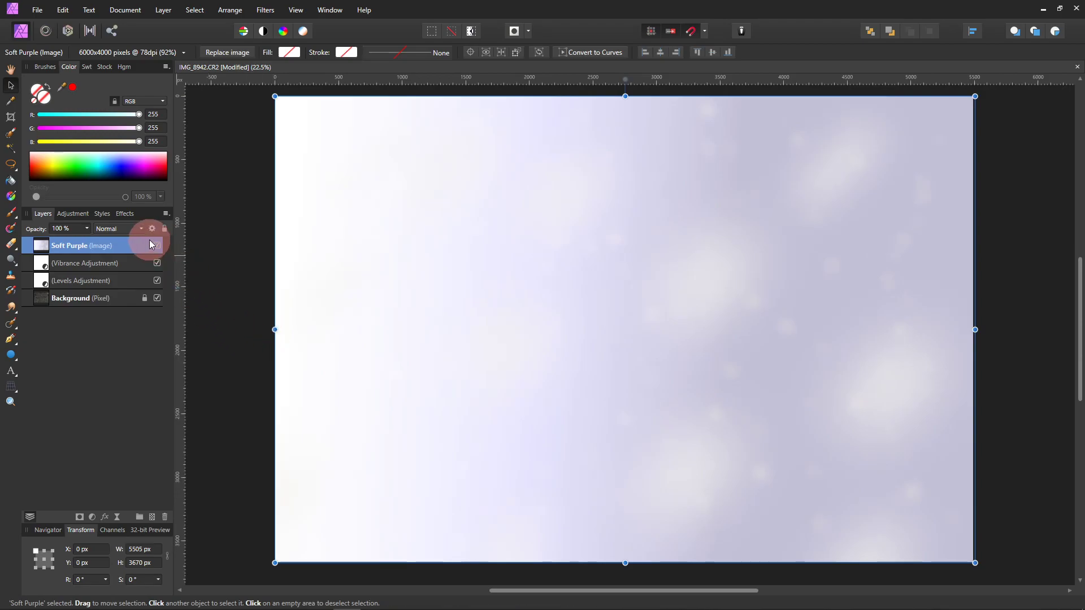
- Set the Soft Purple layer's blend mode to Linear Burn
{"action": "left_click", "coordinate": [135, 230]}
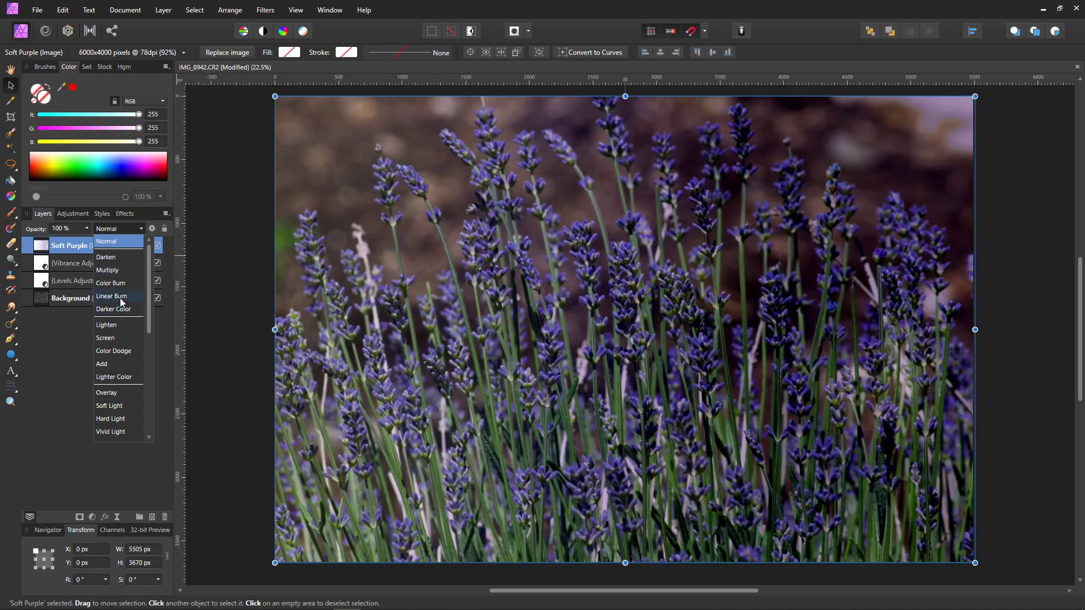
{"action": "scroll", "coordinate": [122, 390], "scroll_direction": "down", "scroll_amount": 1}
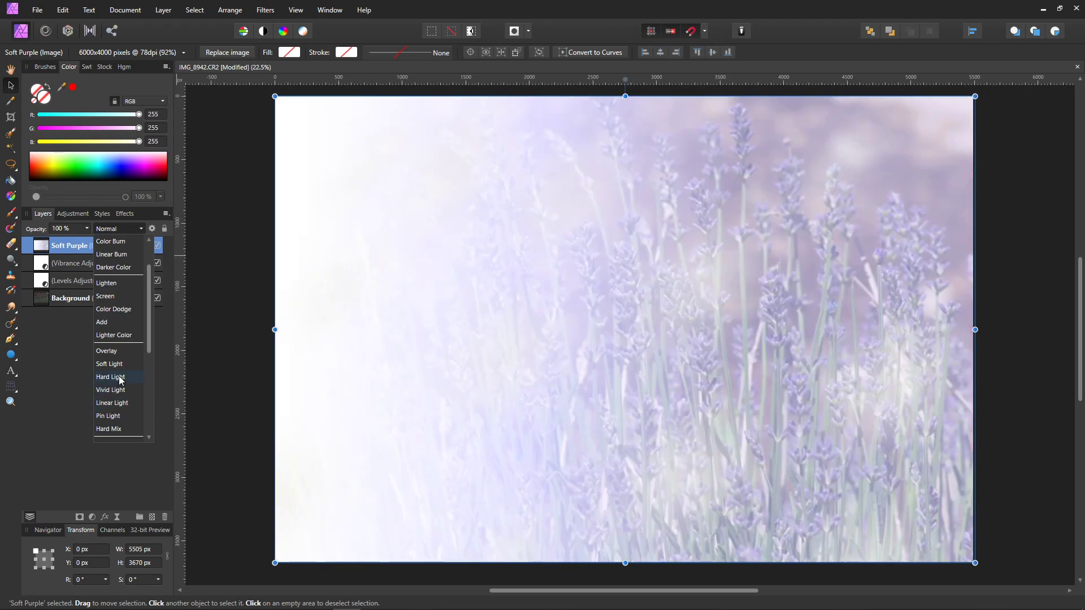
{"action": "scroll", "coordinate": [123, 356], "scroll_direction": "up", "scroll_amount": 1}
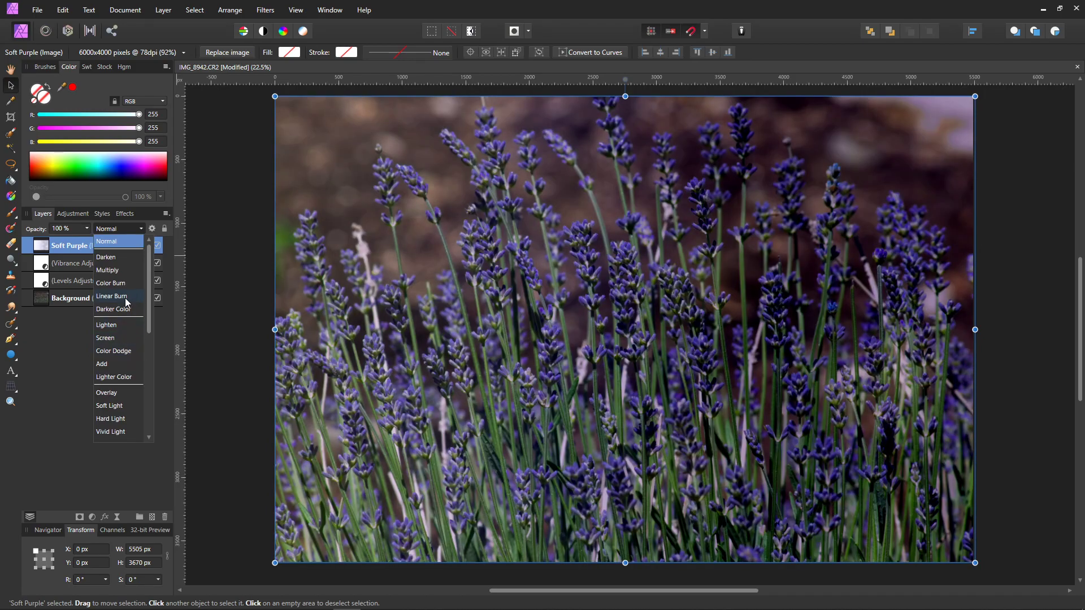
{"action": "left_click", "coordinate": [125, 299]}
- Fade Soft Purple to 25% opacity and toggle its visibility to compare
{"action": "left_click", "coordinate": [87, 228]}
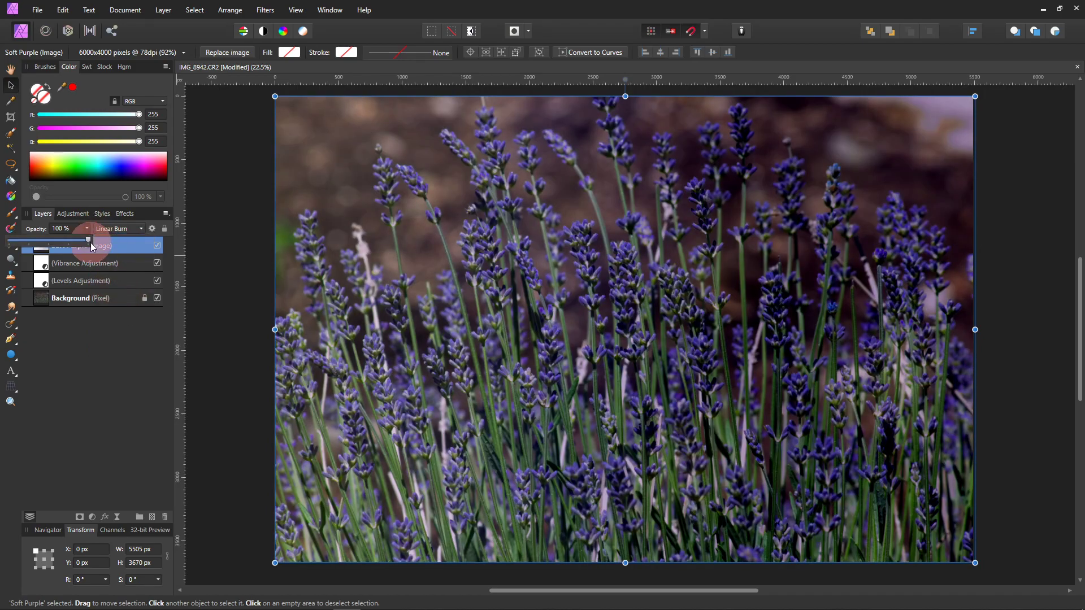
{"action": "left_click_drag", "start_coordinate": [88, 241], "coordinate": [30, 242]}
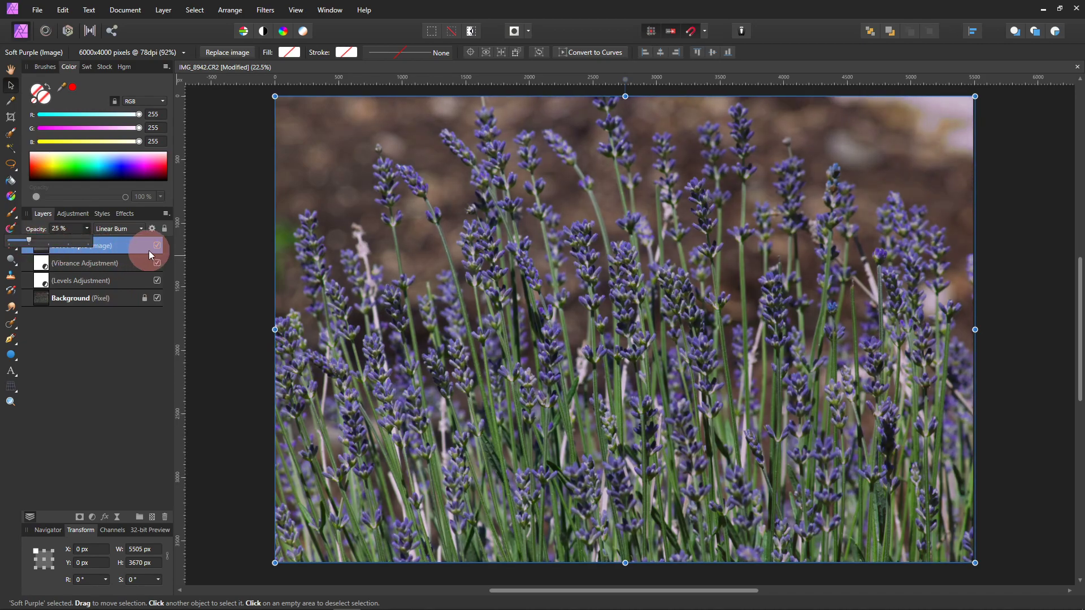
{"action": "left_click", "coordinate": [156, 247]}
{"action": "left_click", "coordinate": [156, 247]}
{"action": "left_click", "coordinate": [155, 247]}
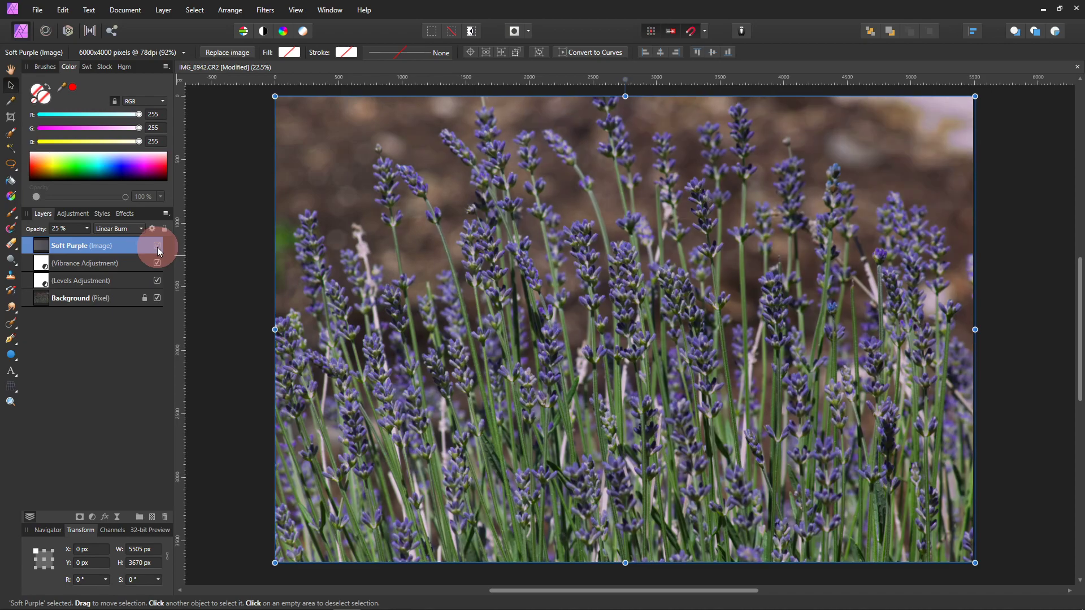
- Place the Sunbeam image as a new layer covering the full lavender canvas
{"action": "left_click", "coordinate": [39, 11]}
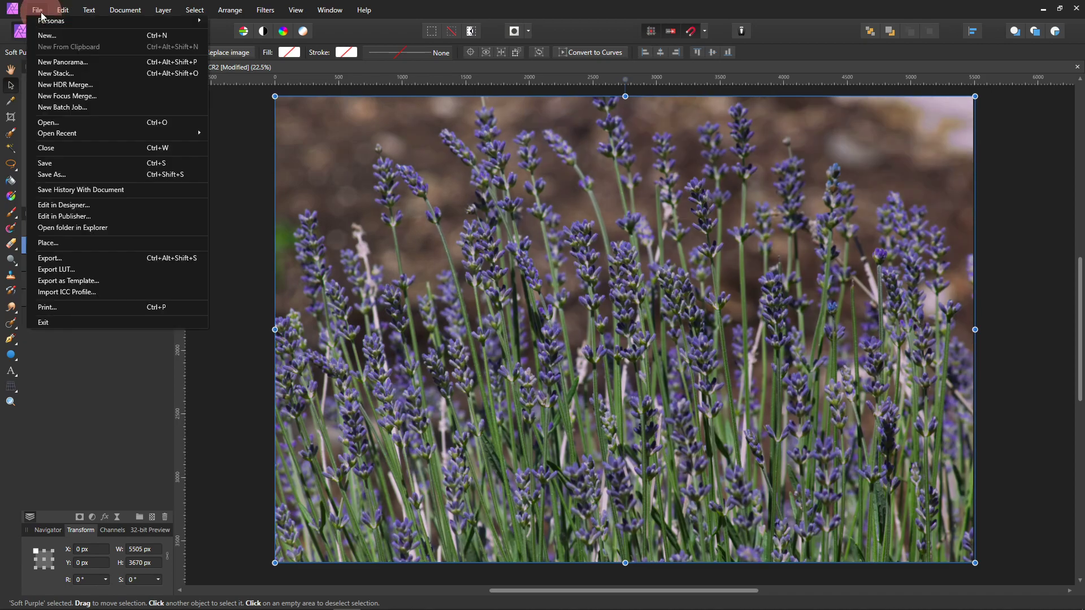
{"action": "left_click", "coordinate": [76, 241]}
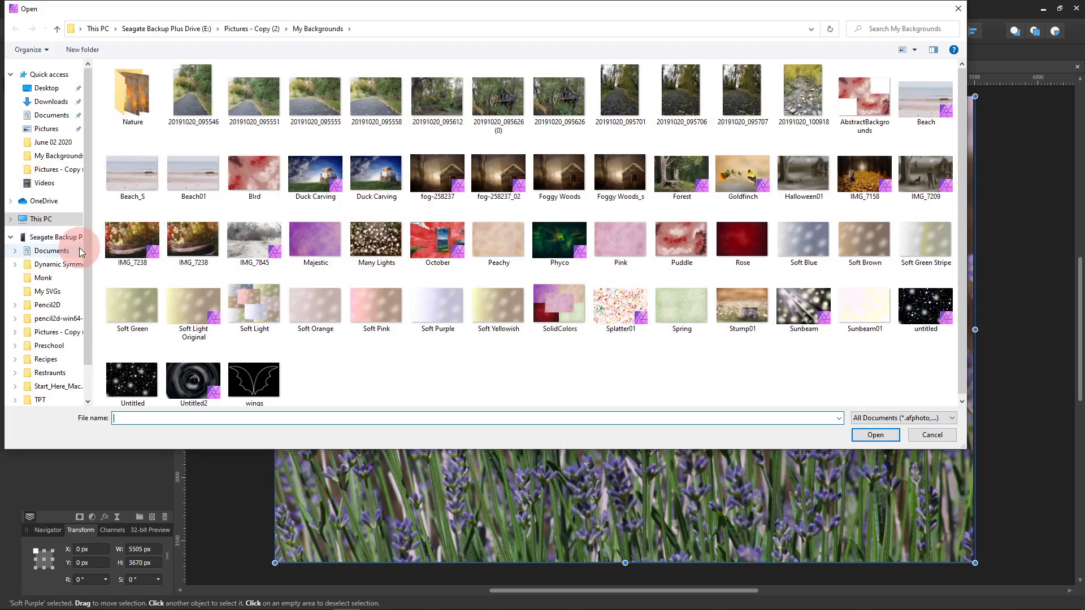
{"action": "double_click", "coordinate": [797, 306]}
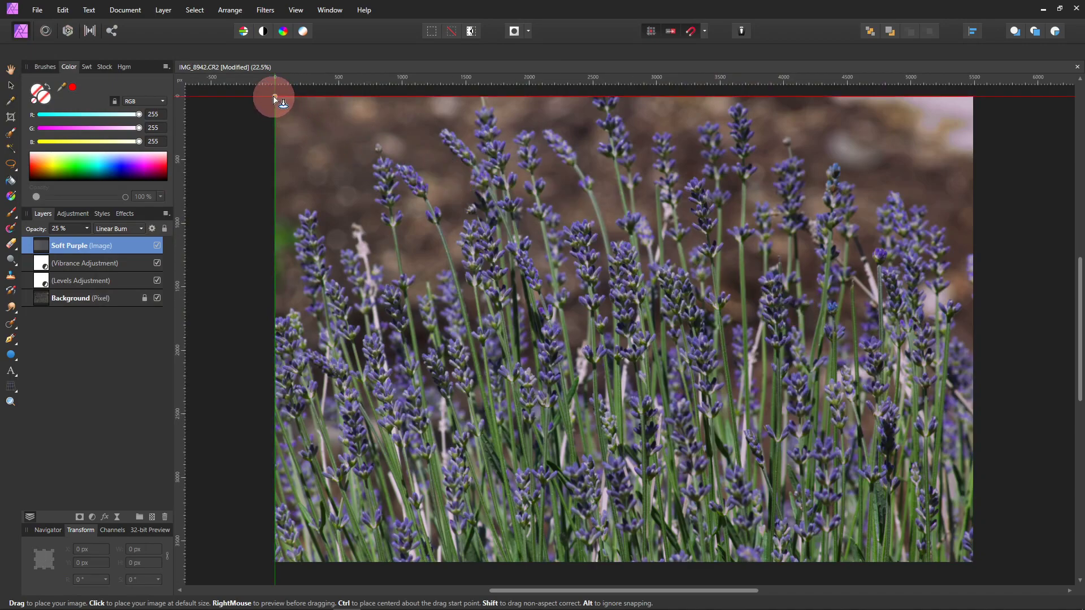
{"action": "left_click_drag", "start_coordinate": [276, 96], "coordinate": [978, 547]}
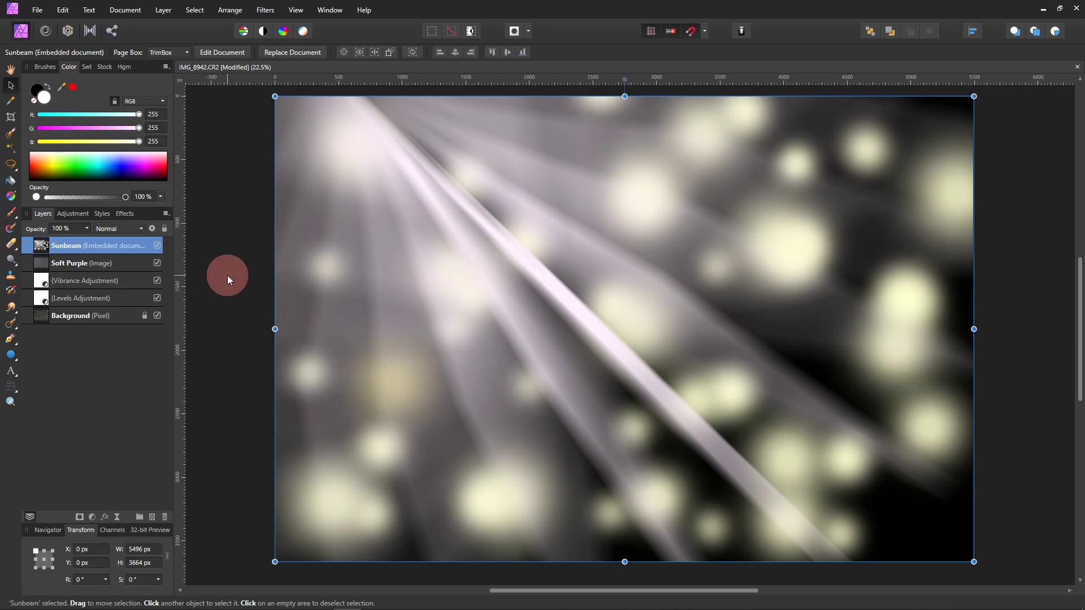
- Set the Sunbeam layer's blend mode to Overlay
{"action": "left_click", "coordinate": [140, 228]}
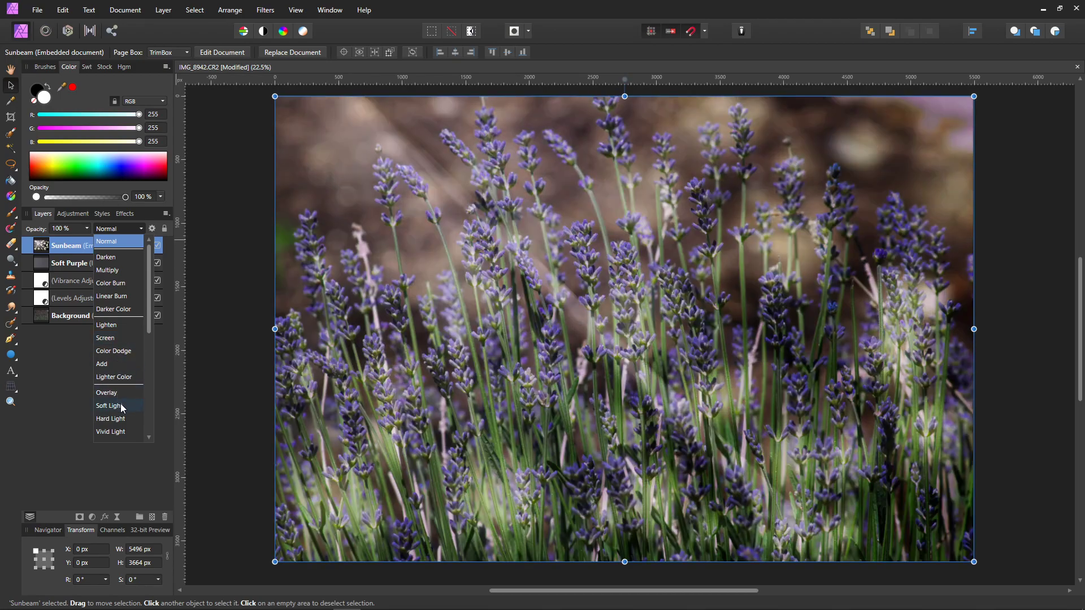
{"action": "left_click", "coordinate": [120, 390]}
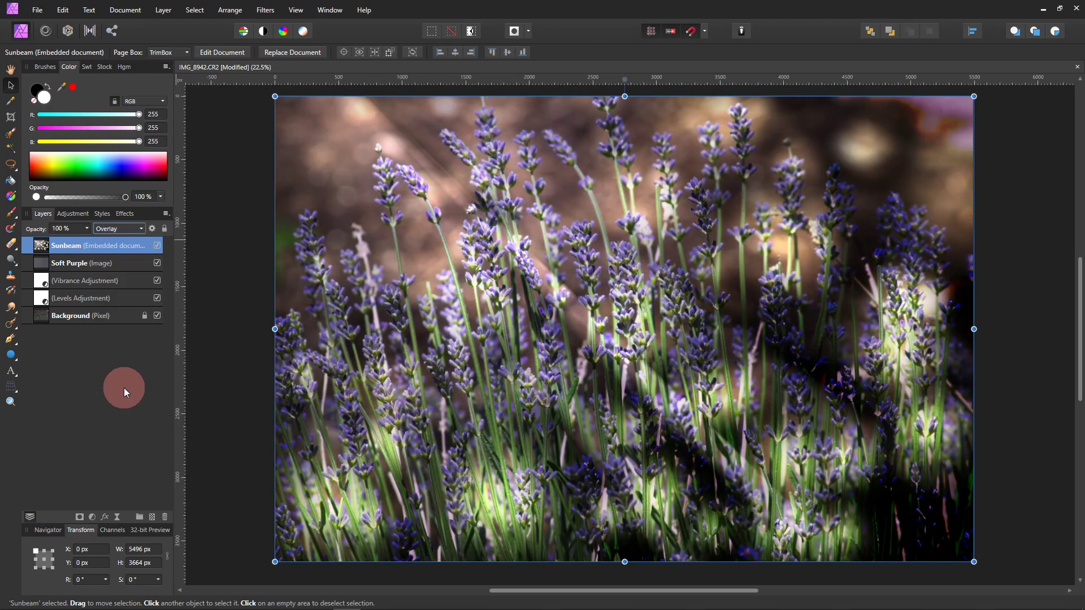
{"action": "left_click", "coordinate": [499, 442]}
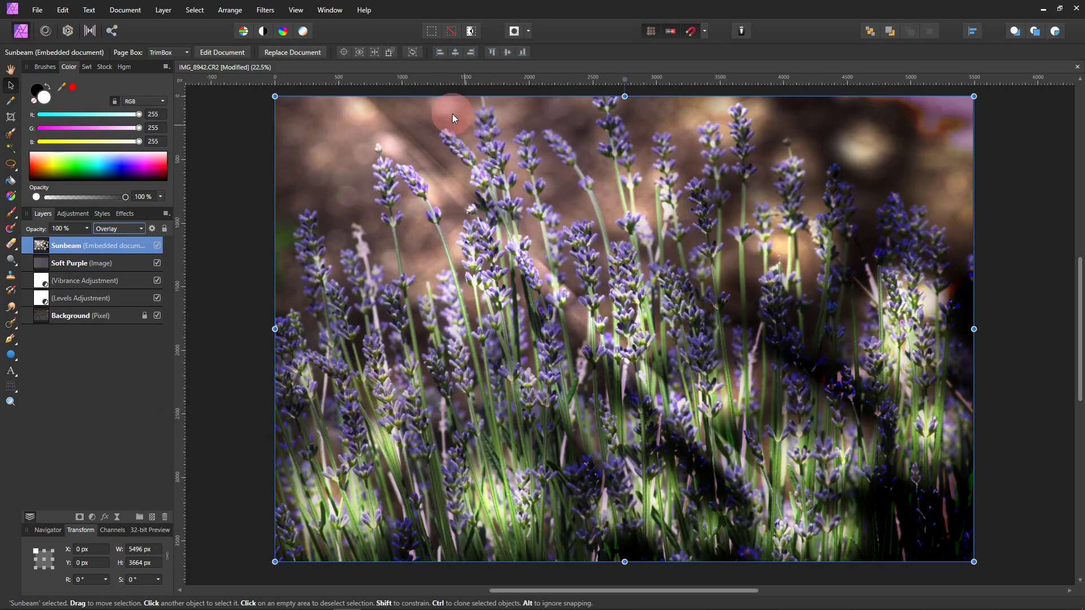
- Apply a Gaussian Blur of about 40 px to the Sunbeam layer
{"action": "left_click", "coordinate": [269, 11]}
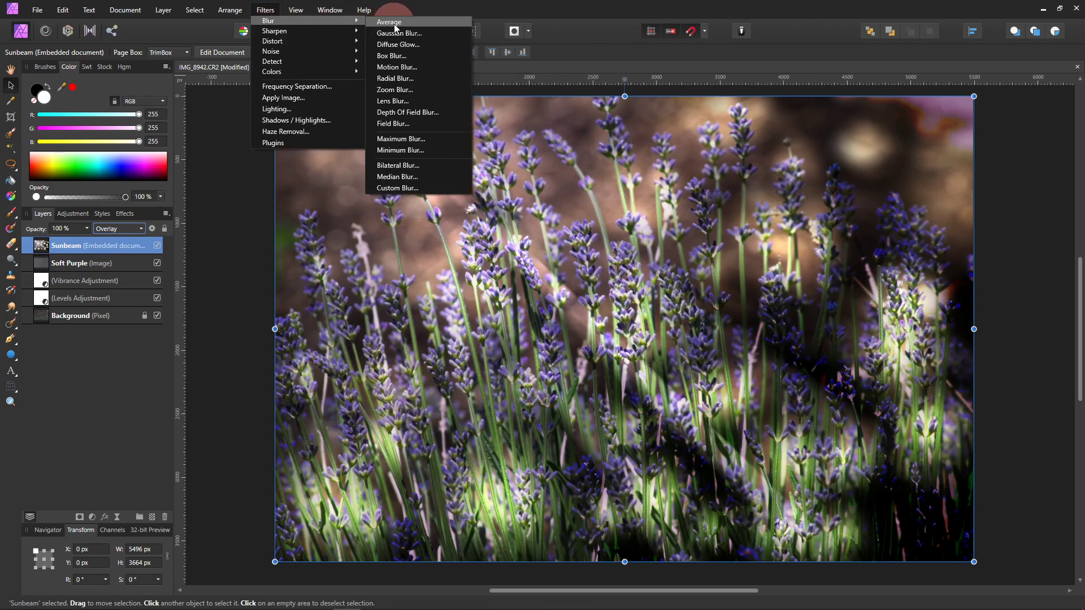
{"action": "left_click", "coordinate": [394, 29]}
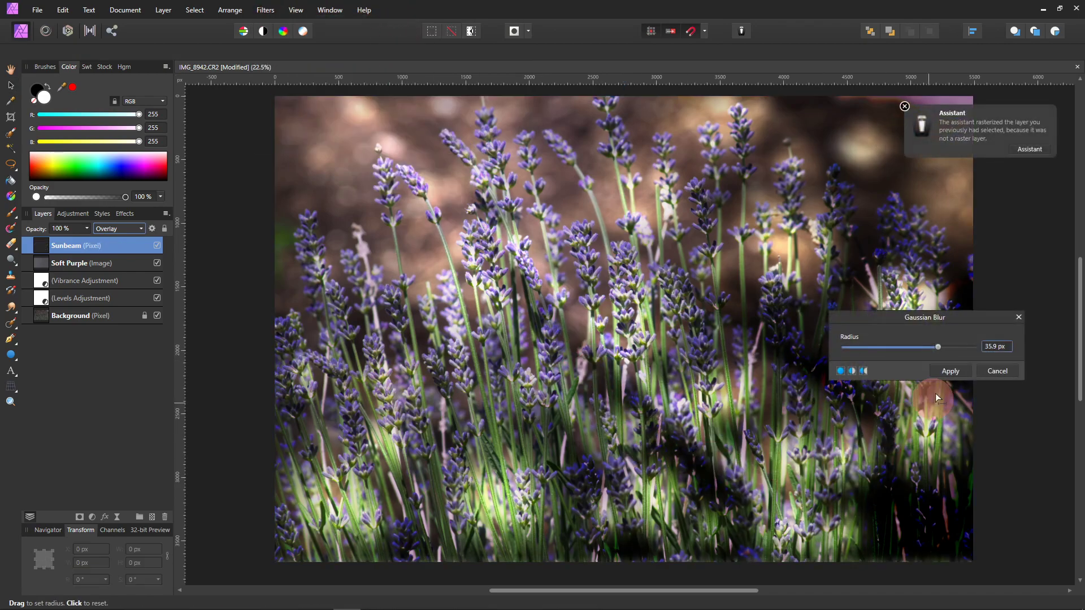
{"action": "mouse_move", "coordinate": [940, 351]}
{"action": "left_mouse_down"}
{"action": "mouse_move", "coordinate": [833, 347]}
{"action": "mouse_move", "coordinate": [945, 348]}
{"action": "left_mouse_up"}
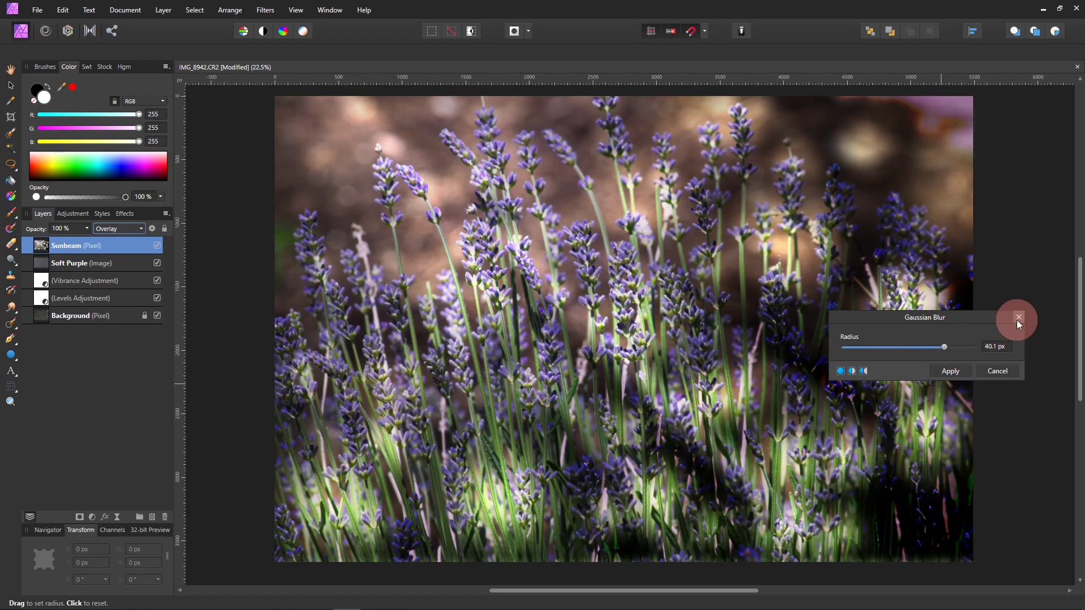
{"action": "left_click", "coordinate": [944, 374]}
- Lower the Sunbeam layer's opacity to 75%
{"action": "left_click", "coordinate": [144, 212]}
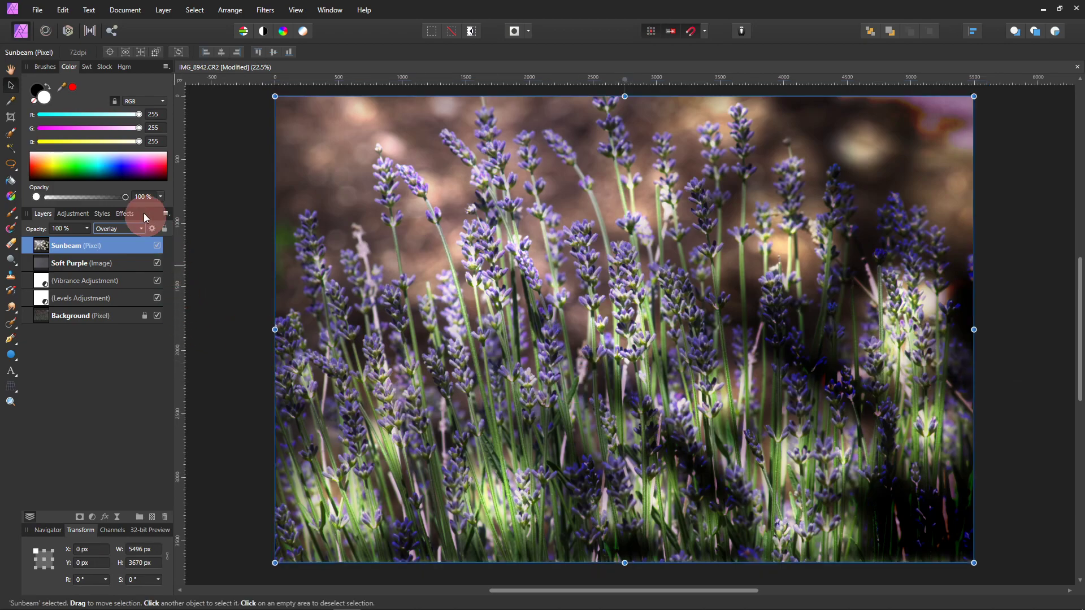
{"action": "left_click", "coordinate": [87, 229]}
{"action": "left_click_drag", "start_coordinate": [89, 241], "coordinate": [64, 243]}
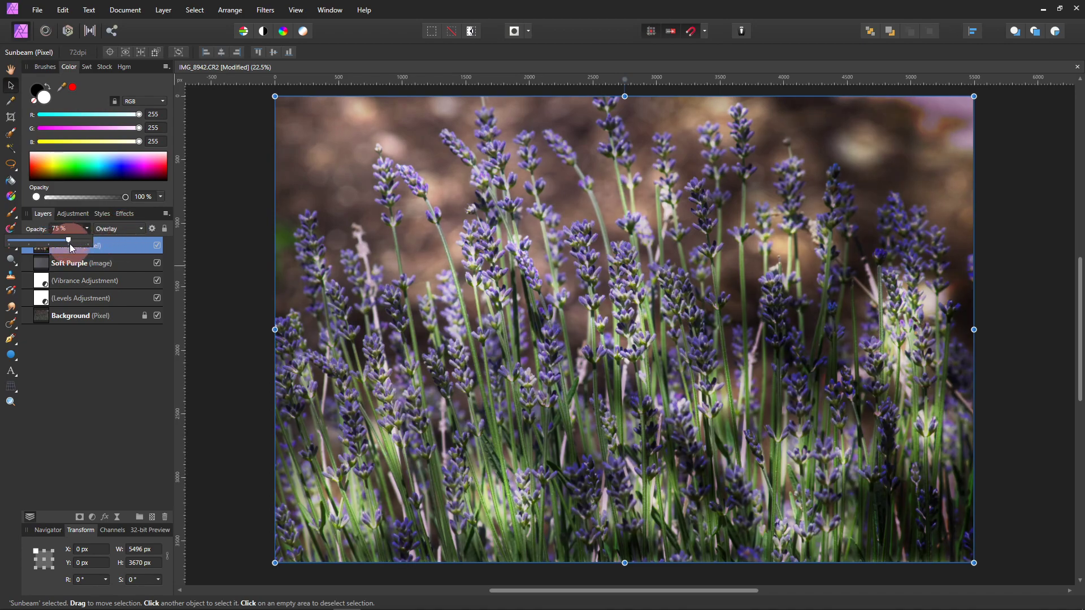
- Erase Sunbeam glow from the lower lavender stems with the Erase Brush
{"action": "left_click", "coordinate": [135, 247]}
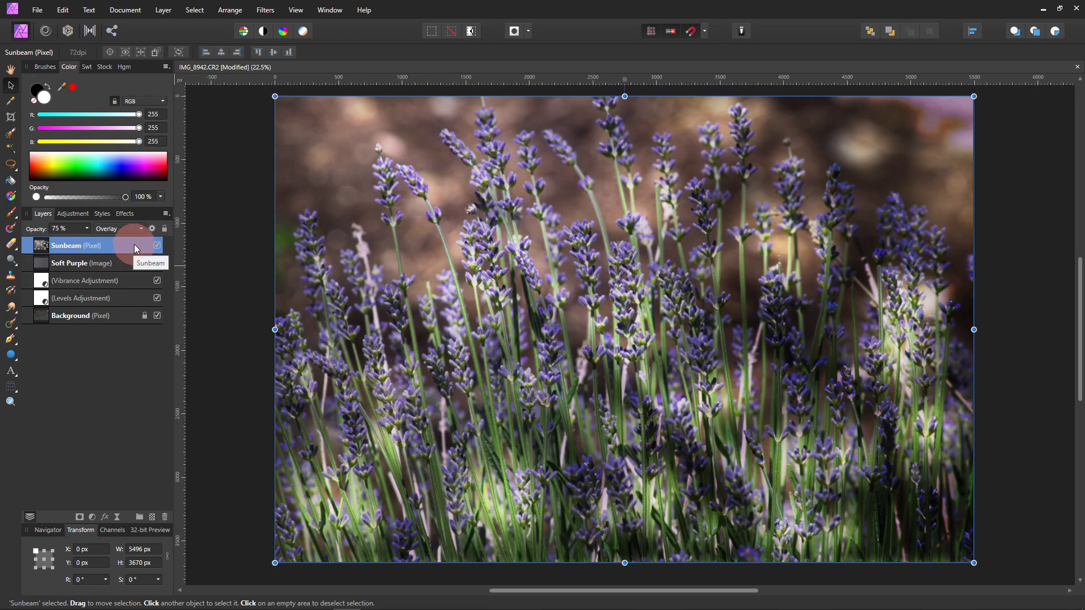
{"action": "key", "text": "e"}
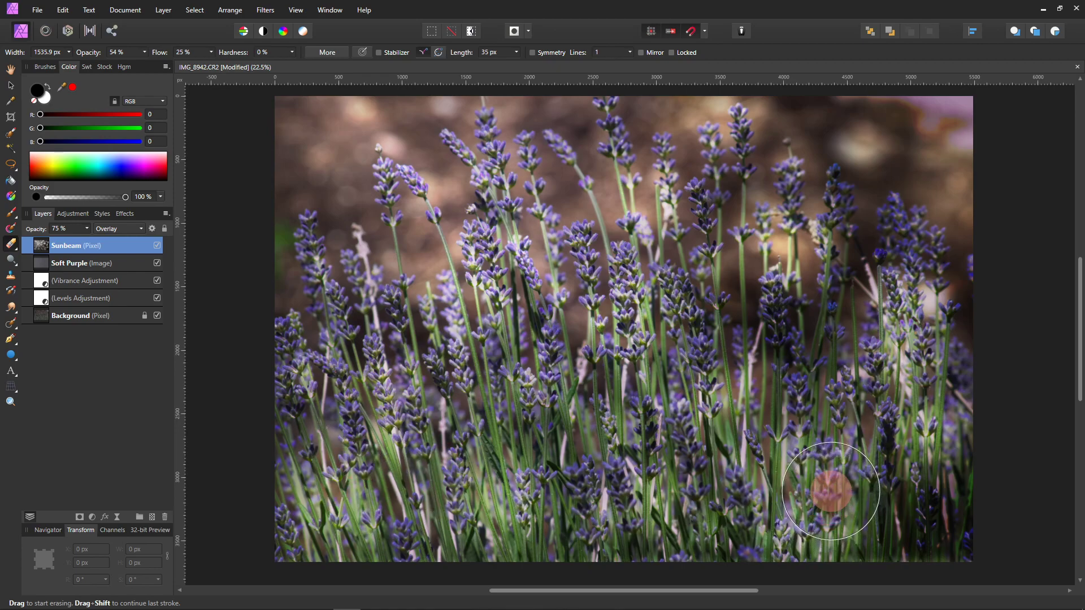
{"action": "left_click", "coordinate": [40, 10]}
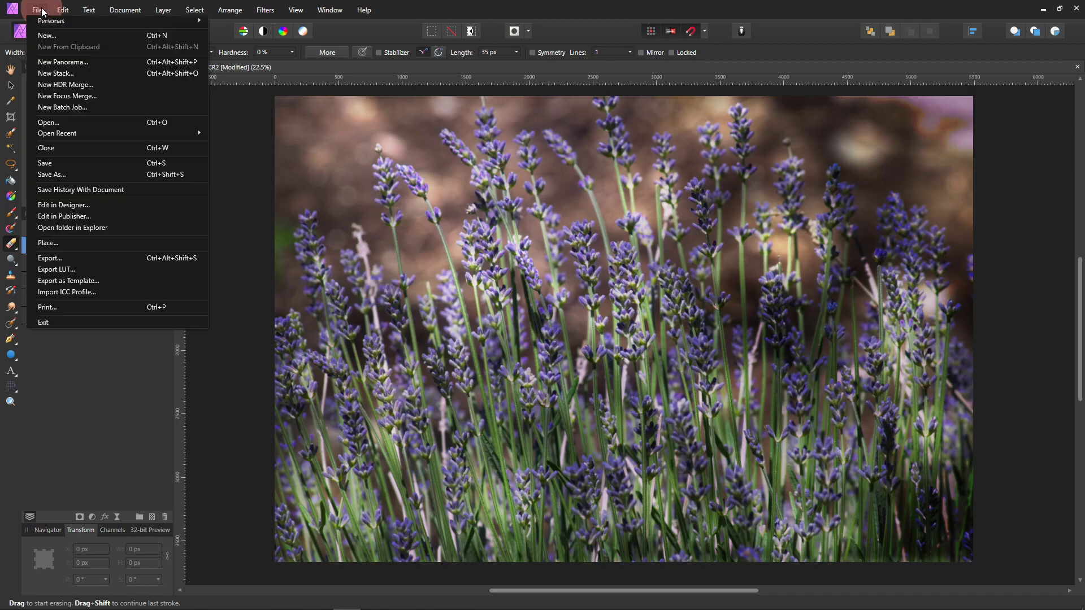
- Place the Many Lights image as a new layer, stretched to cover the entire lavender canvas
{"action": "left_click", "coordinate": [53, 244]}
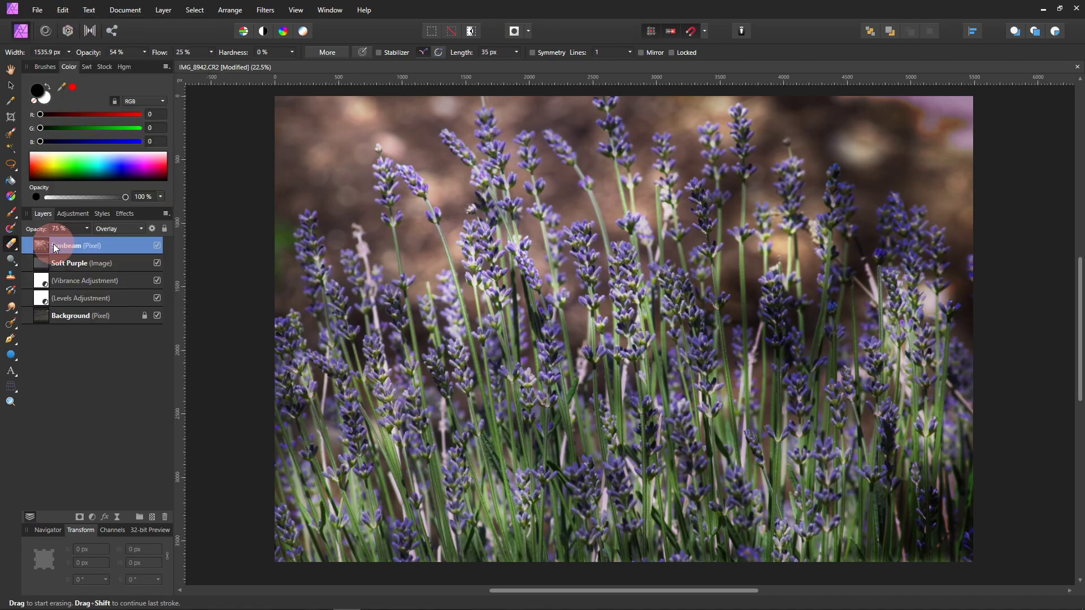
{"action": "left_click", "coordinate": [320, 303]}
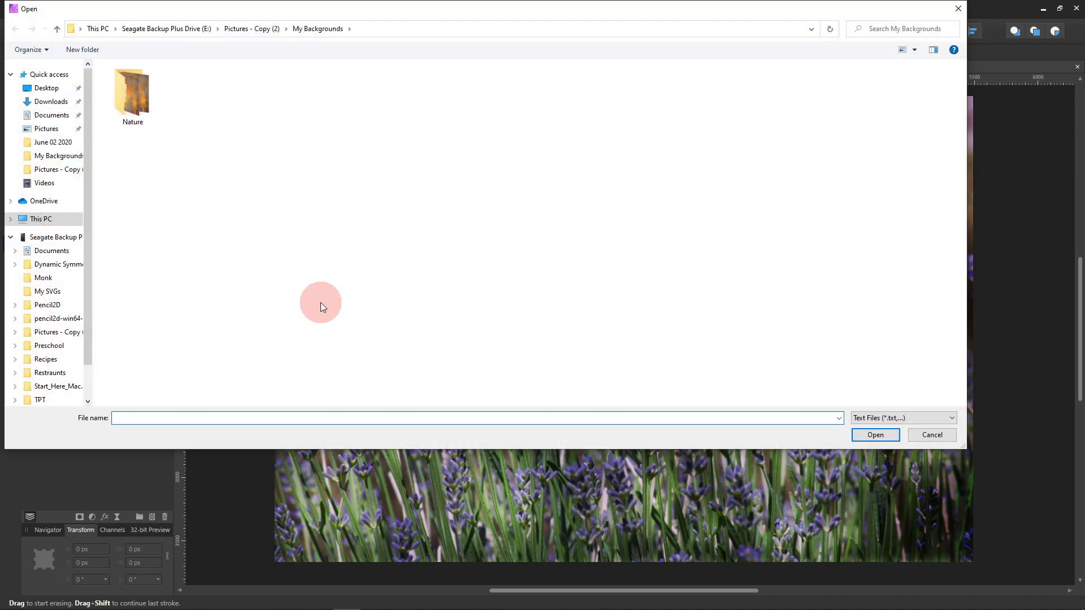
{"action": "left_click", "coordinate": [951, 419]}
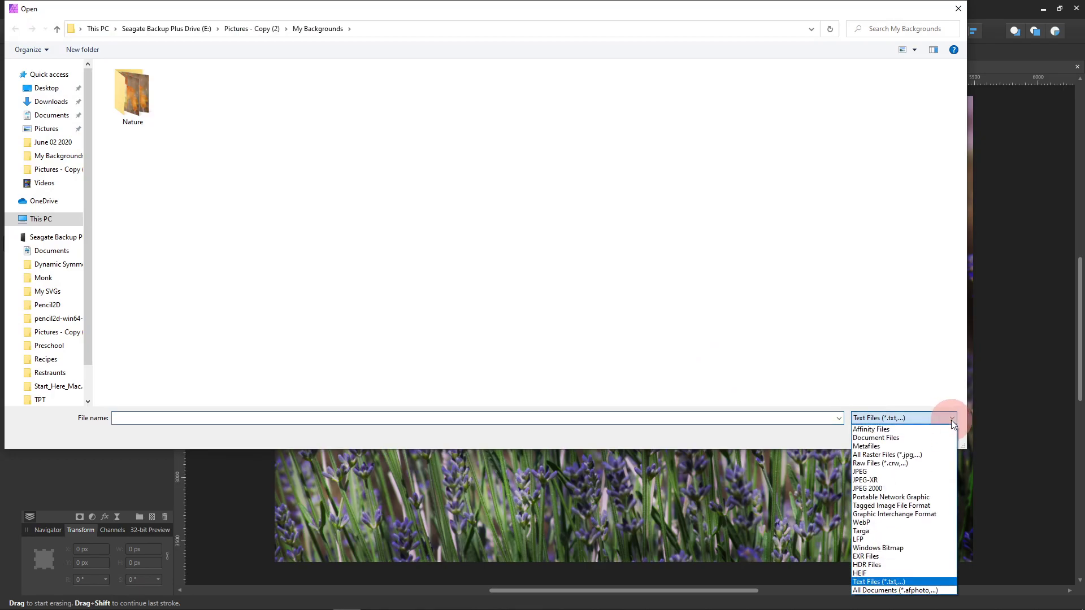
{"action": "left_click", "coordinate": [937, 591]}
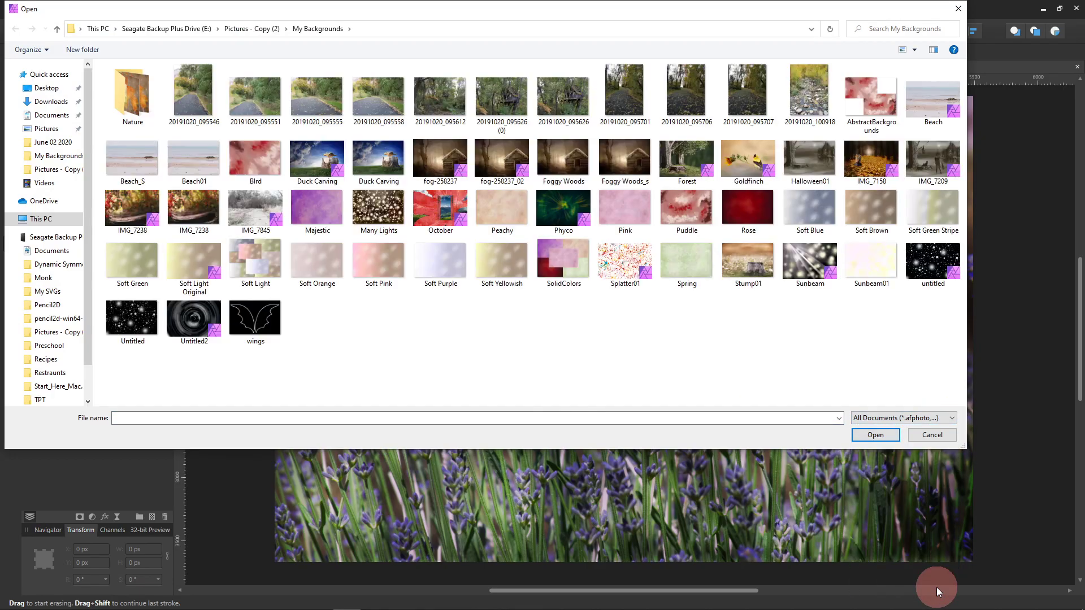
{"action": "double_click", "coordinate": [388, 207]}
{"action": "left_click_drag", "start_coordinate": [275, 97], "coordinate": [999, 523]}
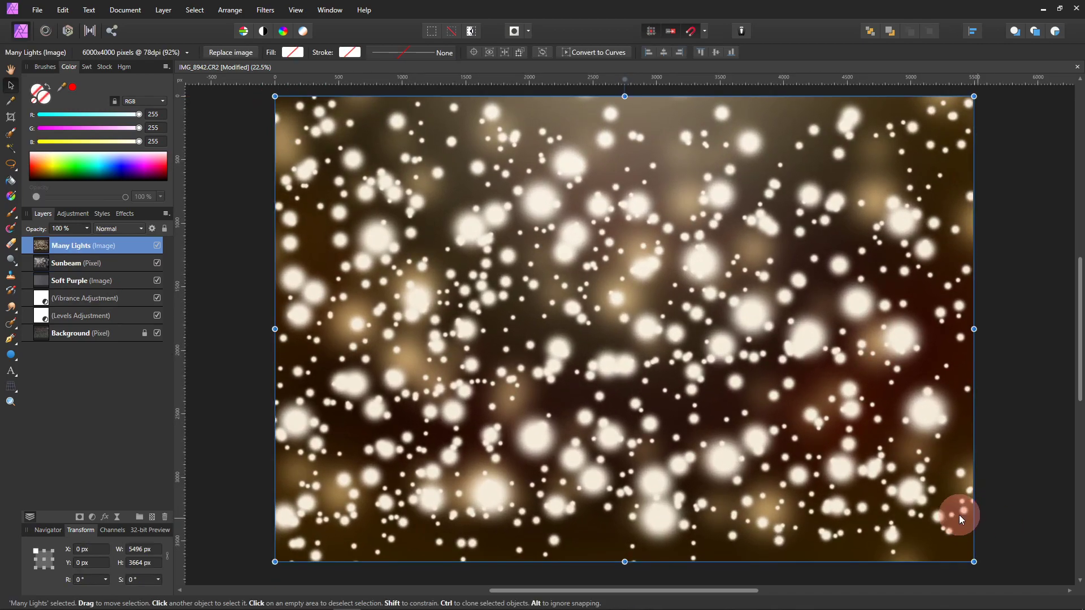
- Set the Many Lights layer's blend mode to Soft Light
{"action": "left_click", "coordinate": [139, 229]}
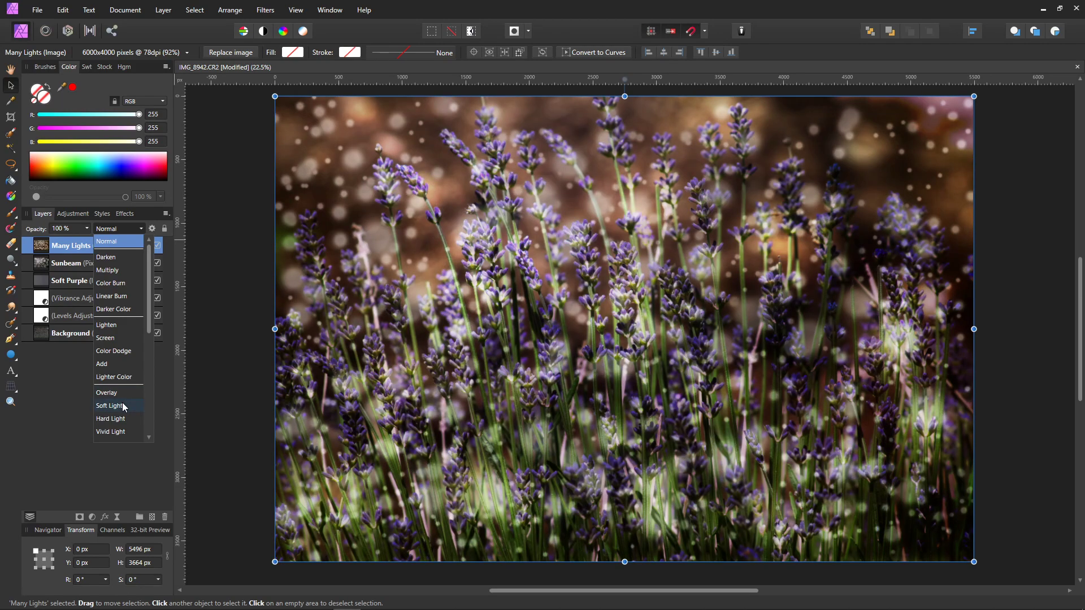
{"action": "left_click", "coordinate": [124, 406]}
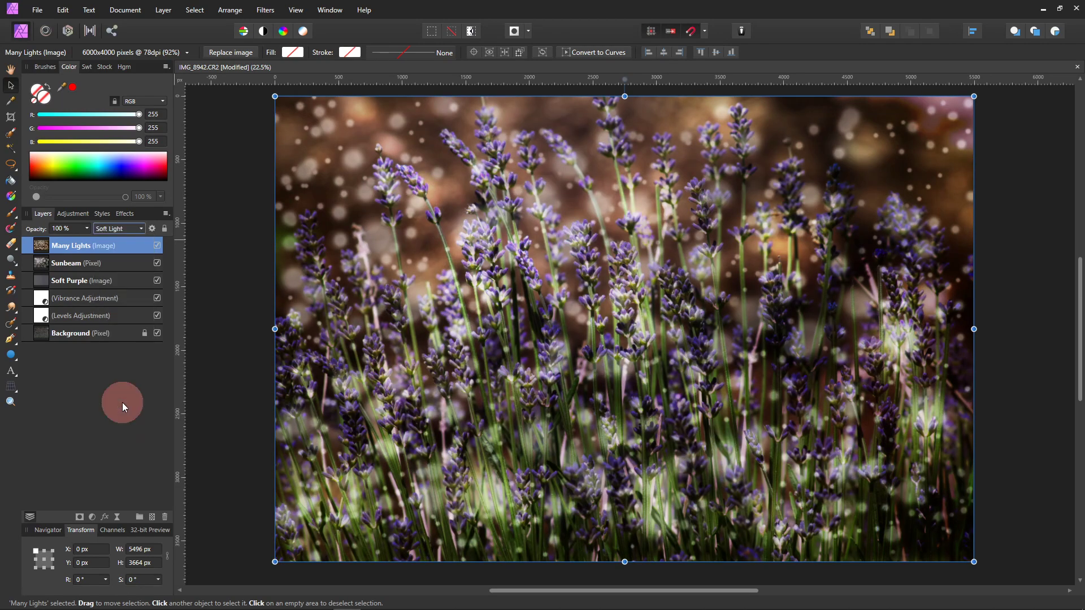
- Apply a Gaussian Blur with a 100 px radius to the Many Lights layer
{"action": "left_click", "coordinate": [265, 9]}
{"action": "mouse_move", "coordinate": [276, 38]}
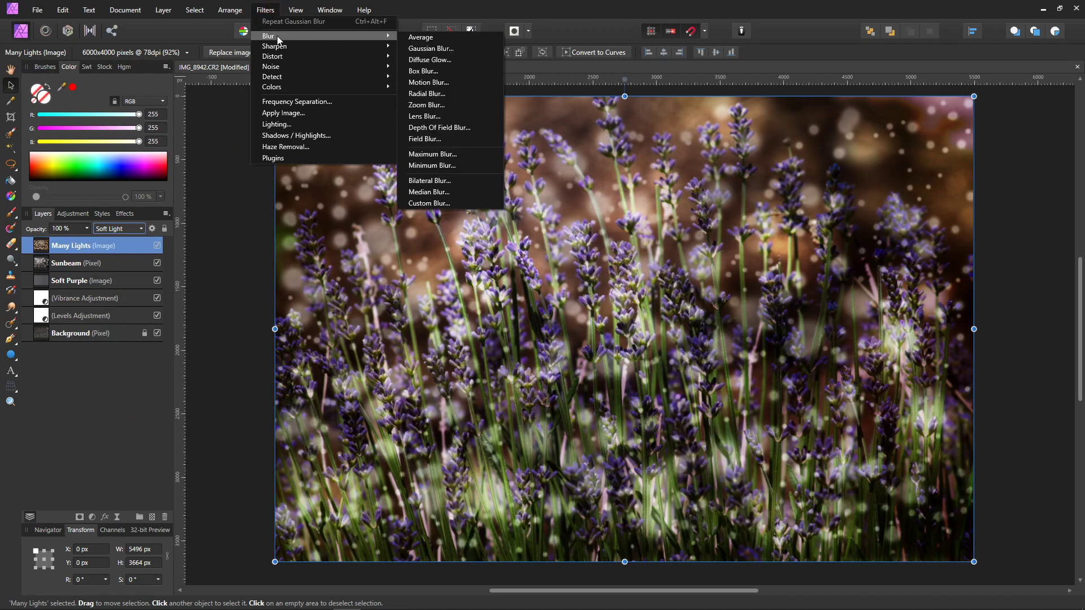
{"action": "left_click", "coordinate": [422, 49]}
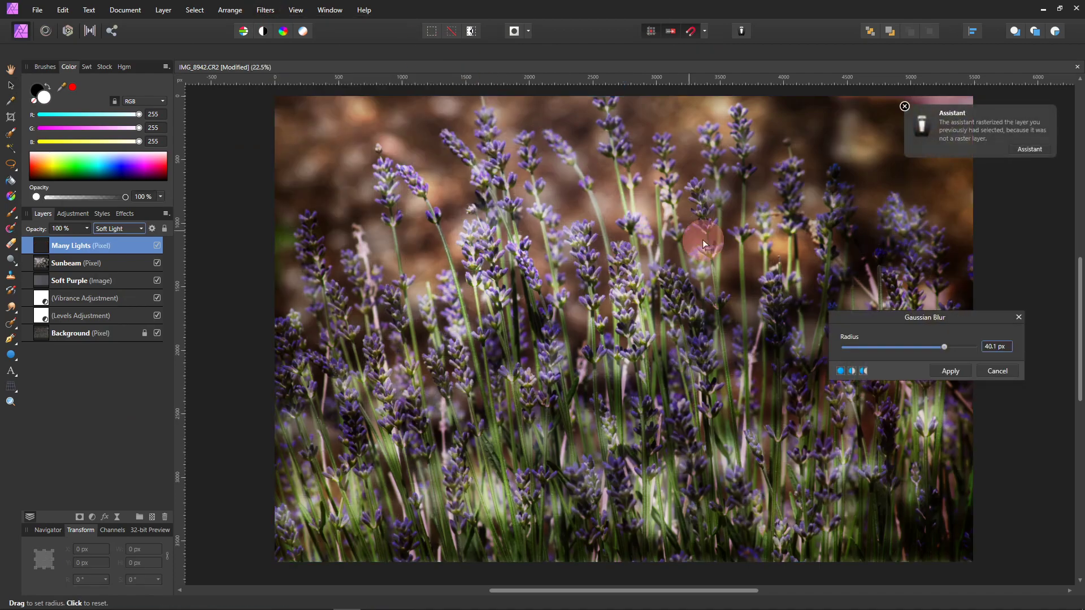
{"action": "left_click_drag", "start_coordinate": [948, 348], "coordinate": [971, 348]}
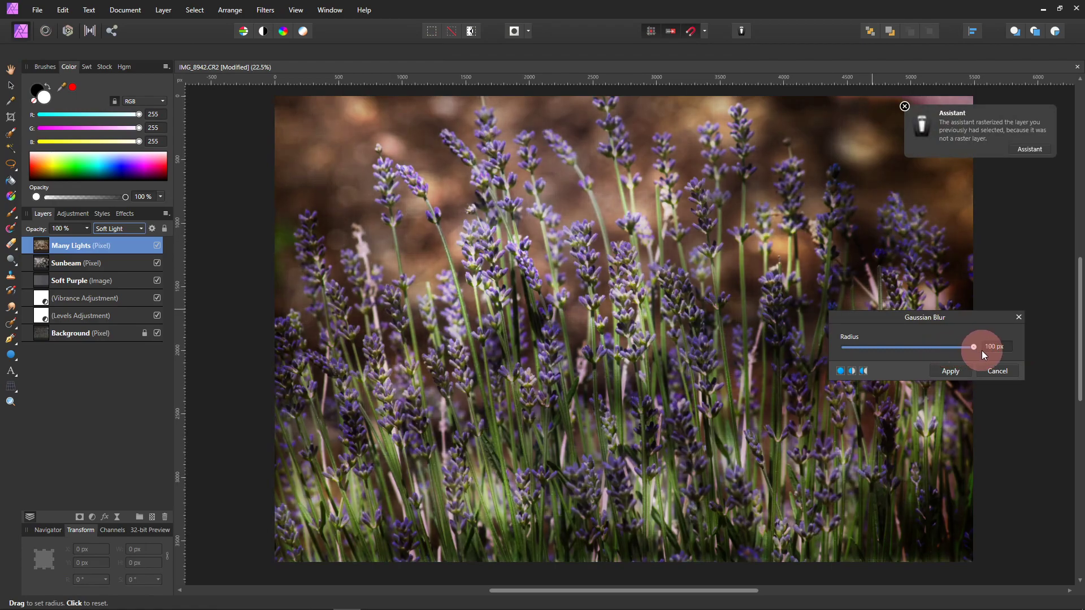
{"action": "left_click", "coordinate": [955, 371]}
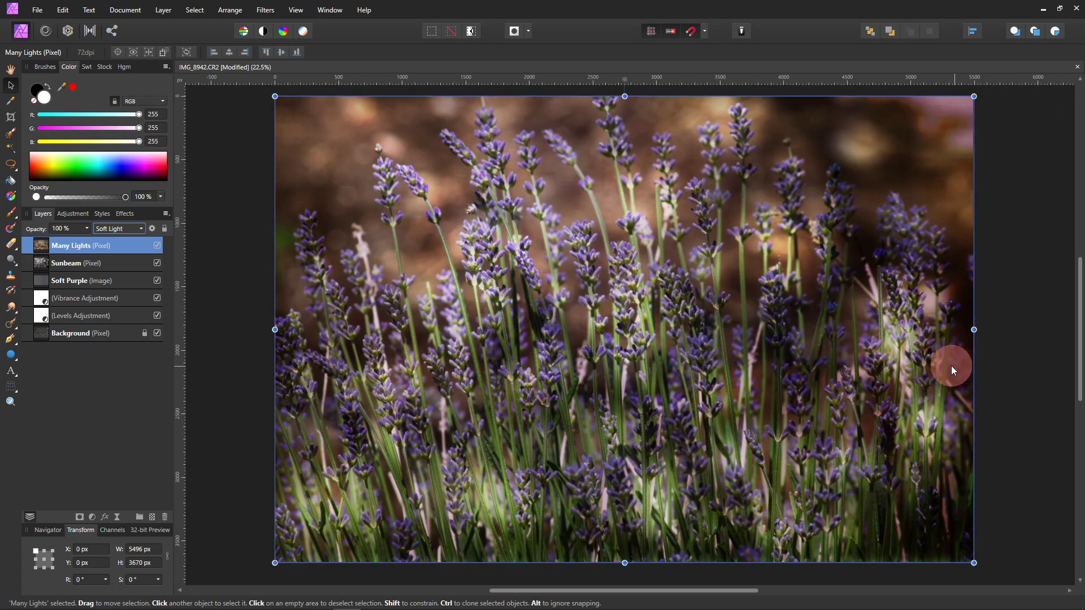
- Fade the Many Lights layer to 82% opacity and deselect
{"action": "left_click", "coordinate": [87, 228]}
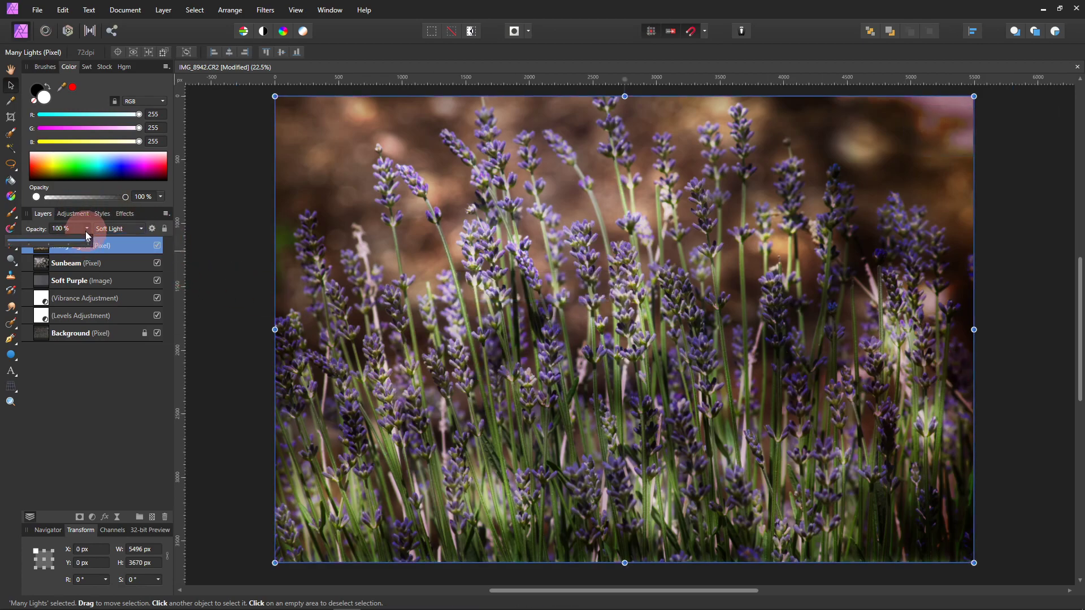
{"action": "left_click_drag", "start_coordinate": [91, 242], "coordinate": [78, 242]}
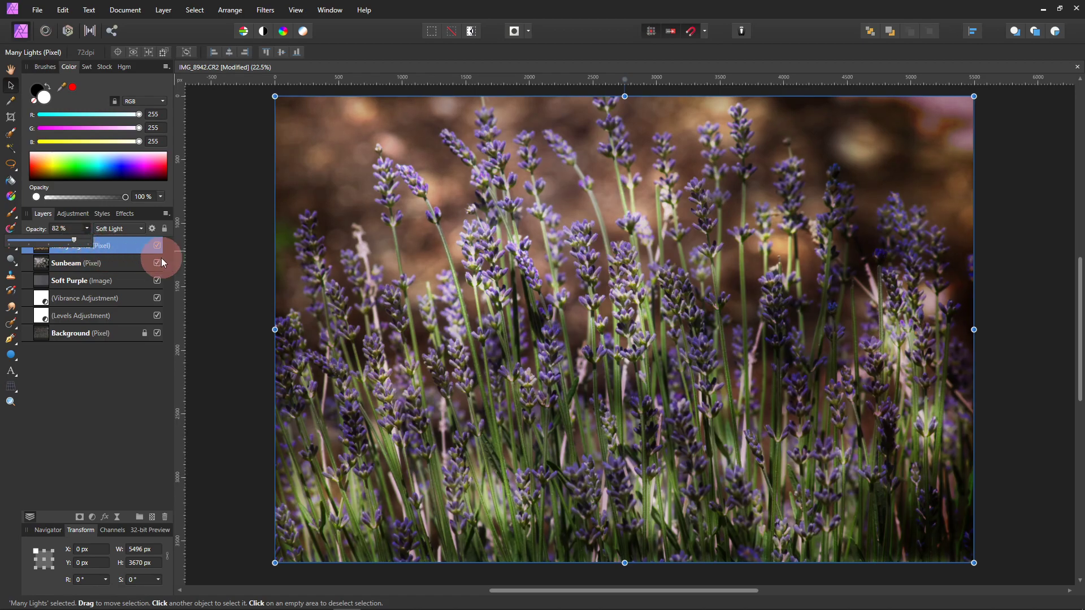
{"action": "left_click", "coordinate": [253, 259]}
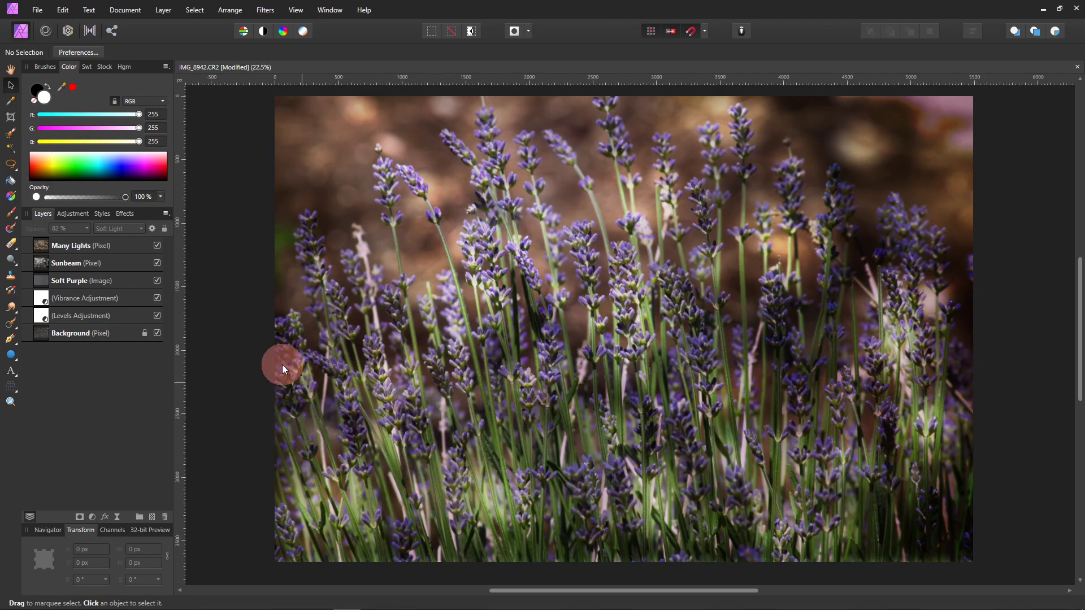
- Erase the Many Lights glow from the lower lavender stems, then select the Sunbeam layer
{"action": "left_click", "coordinate": [100, 247]}
{"action": "key", "text": "e"}
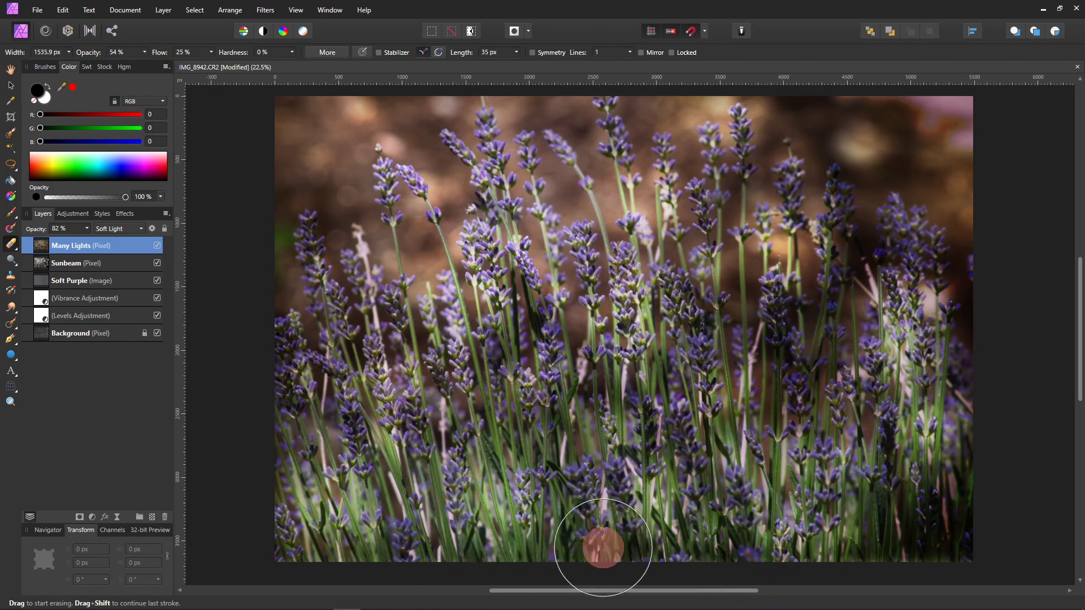
{"action": "left_click", "coordinate": [81, 263]}
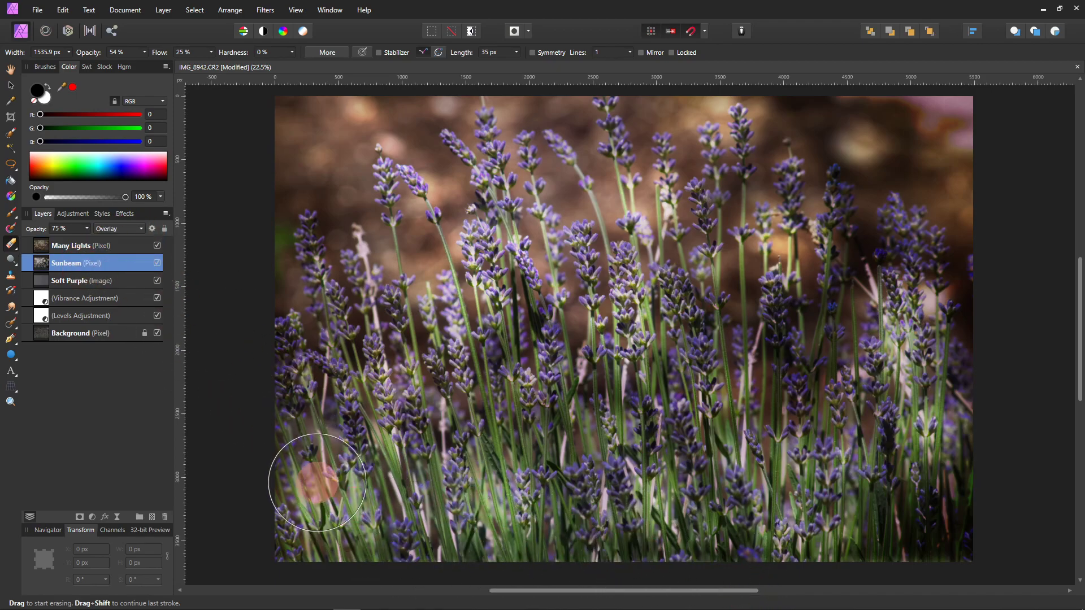